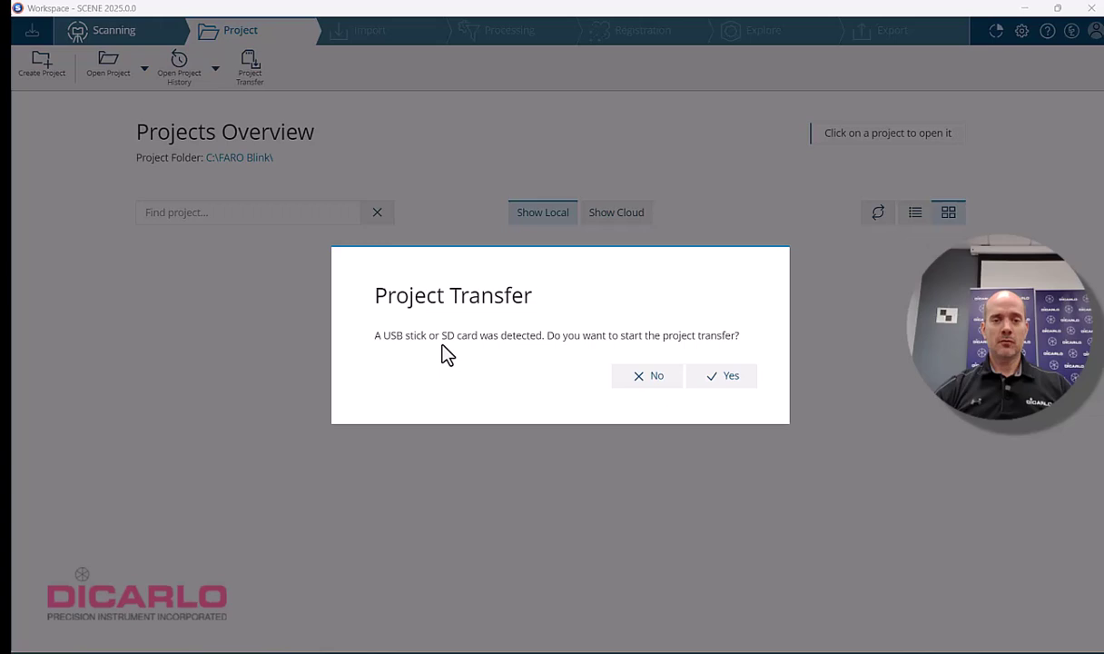
Transfer Blink_project from the USB stick (H:) into the local projects under C:\FARO Blink\
{"action": "left_click", "coordinate": [731, 376]}
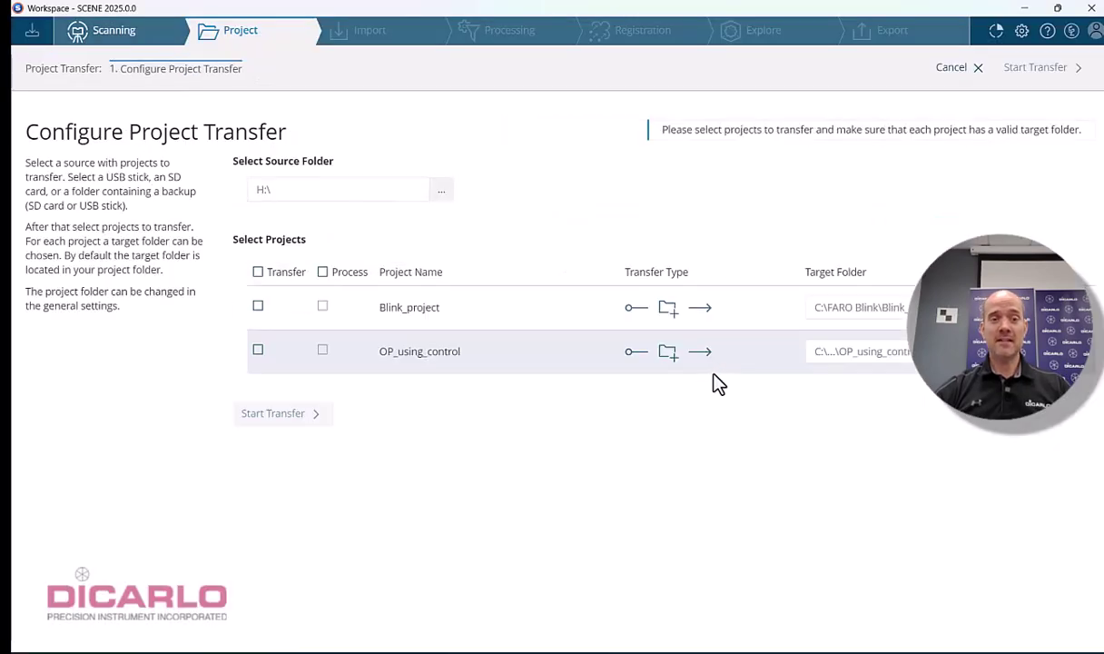
{"action": "left_click", "coordinate": [258, 307]}
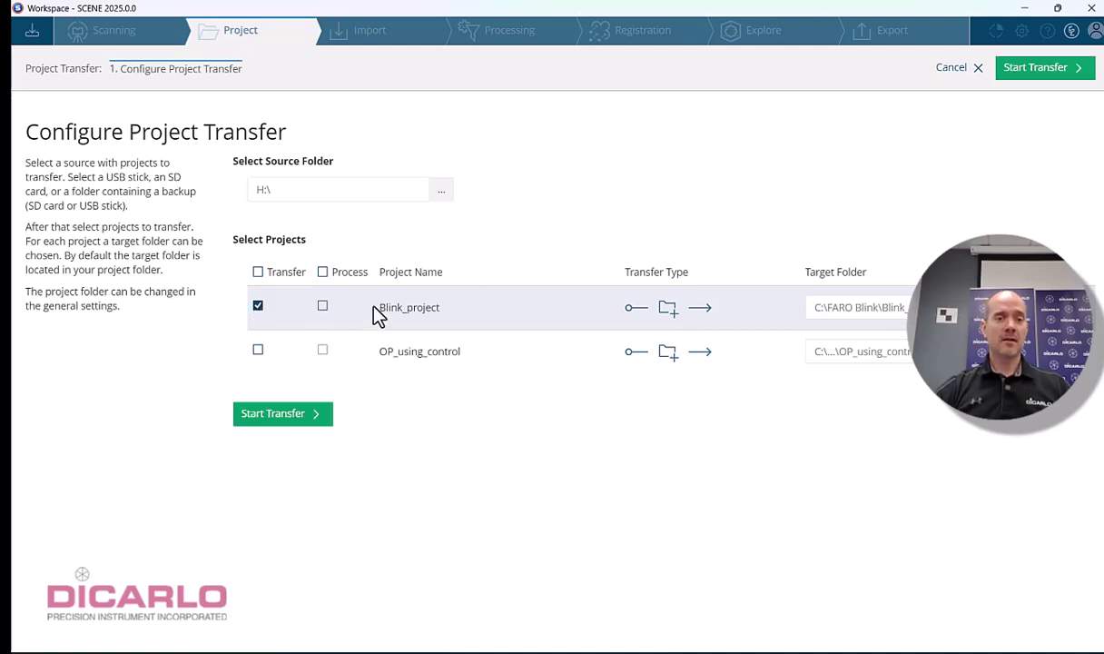
{"action": "left_click", "coordinate": [280, 416]}
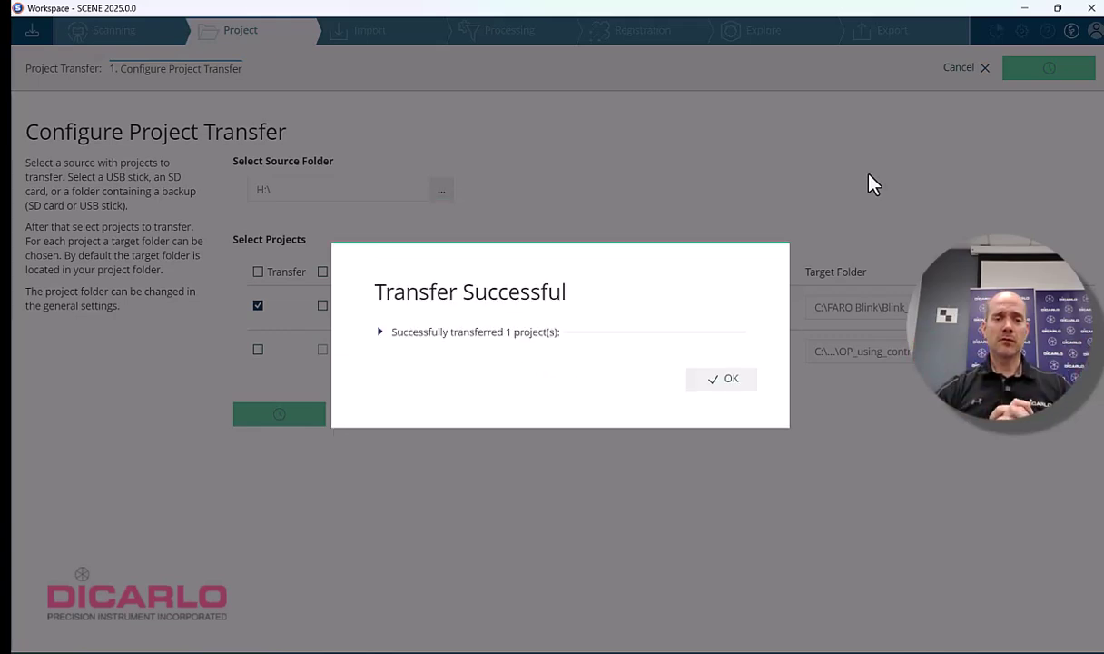
{"action": "left_click", "coordinate": [722, 378]}
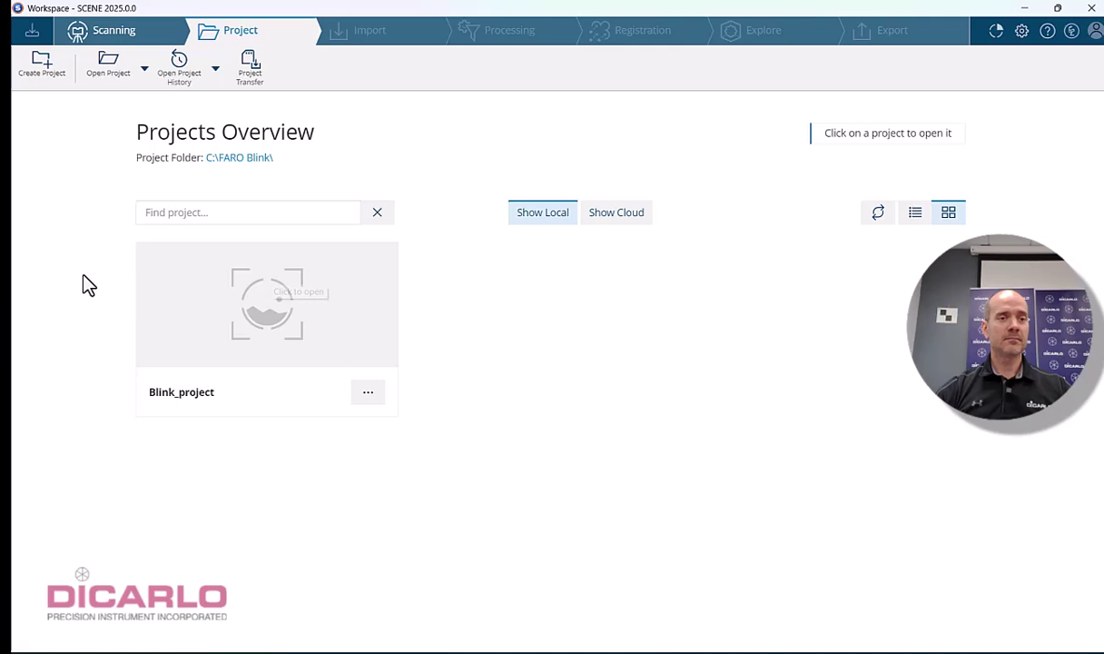
Open Blink_project, briefly showing then hiding the Sphere XG sign-in window
{"action": "left_click", "coordinate": [278, 289]}
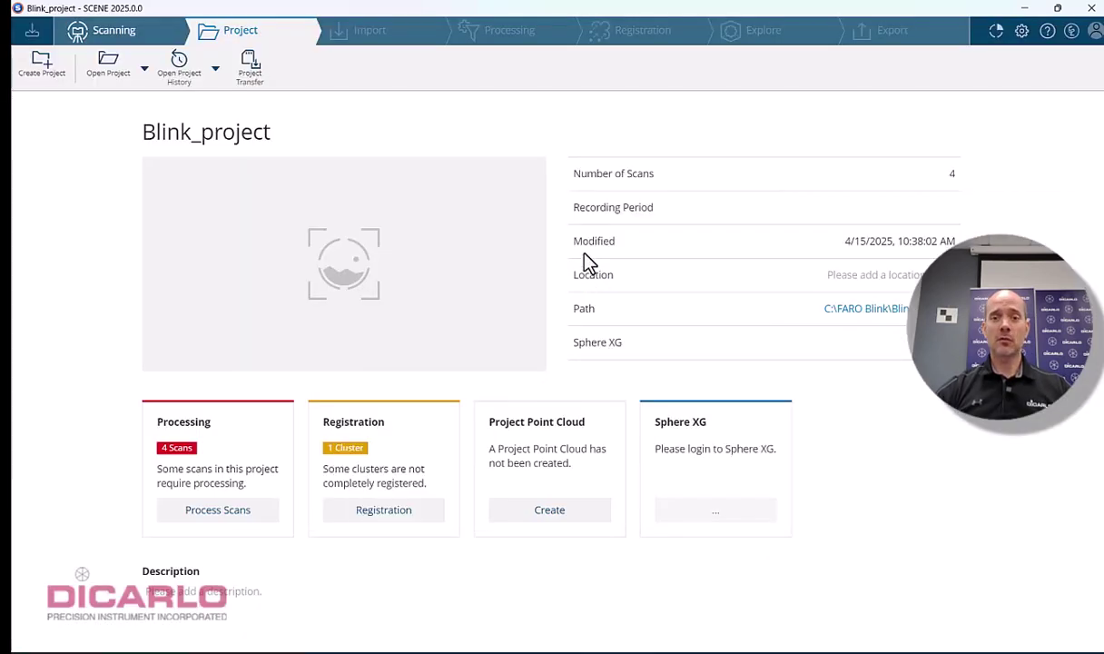
{"action": "left_click", "coordinate": [1097, 32]}
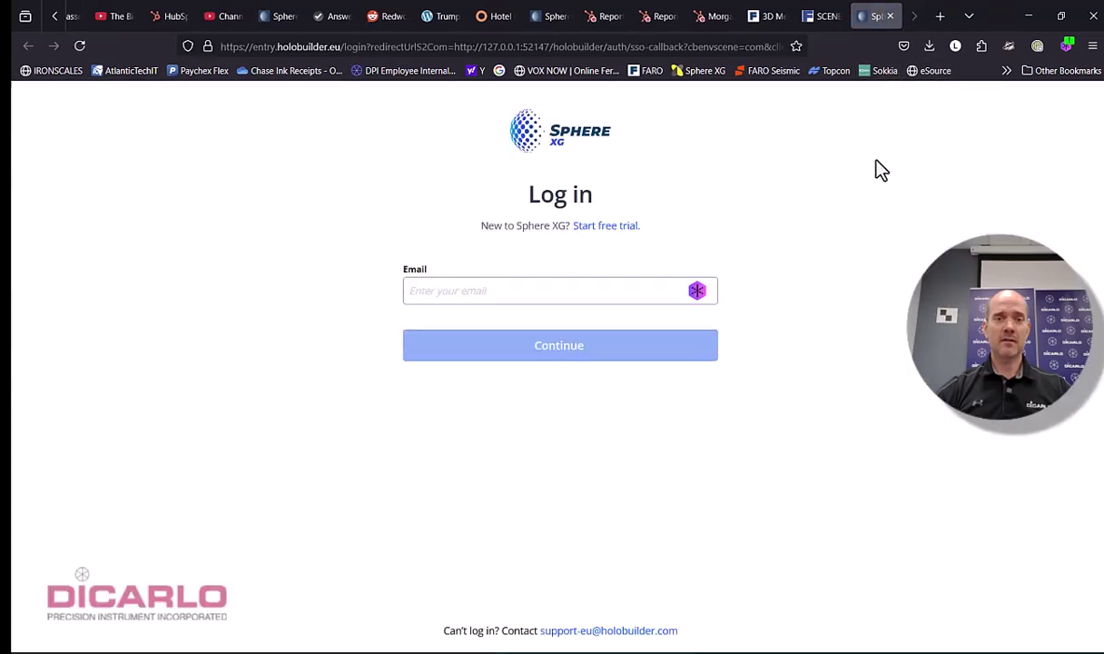
{"action": "left_click", "coordinate": [1029, 16]}
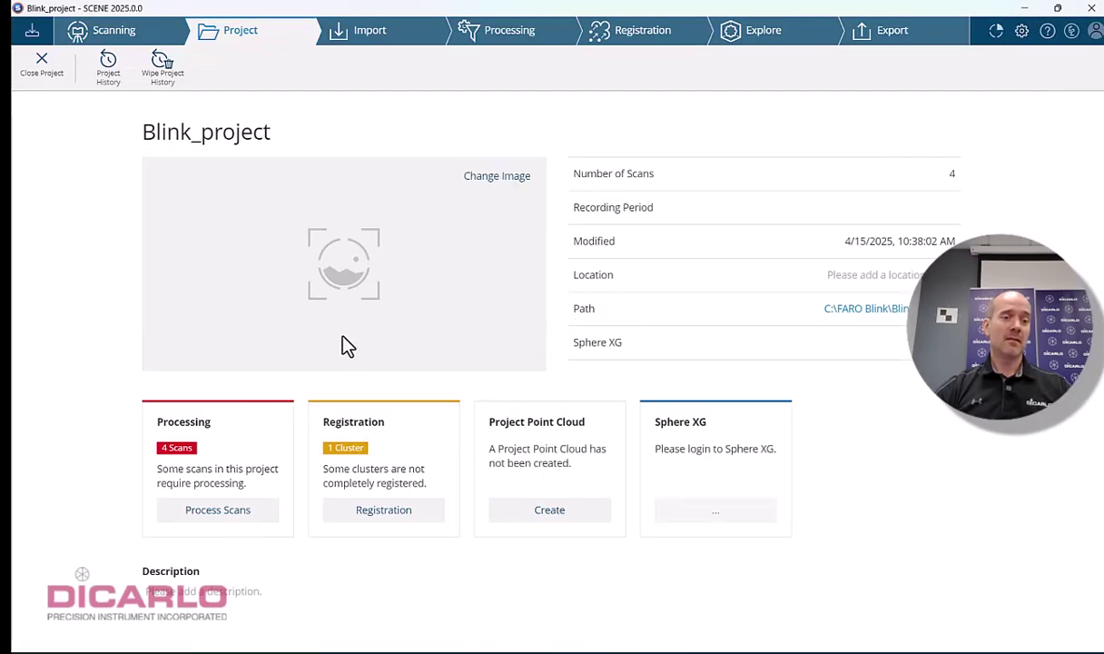
Select all four scans in the Scans cluster and go to Configure Processing
{"action": "left_click", "coordinate": [218, 510]}
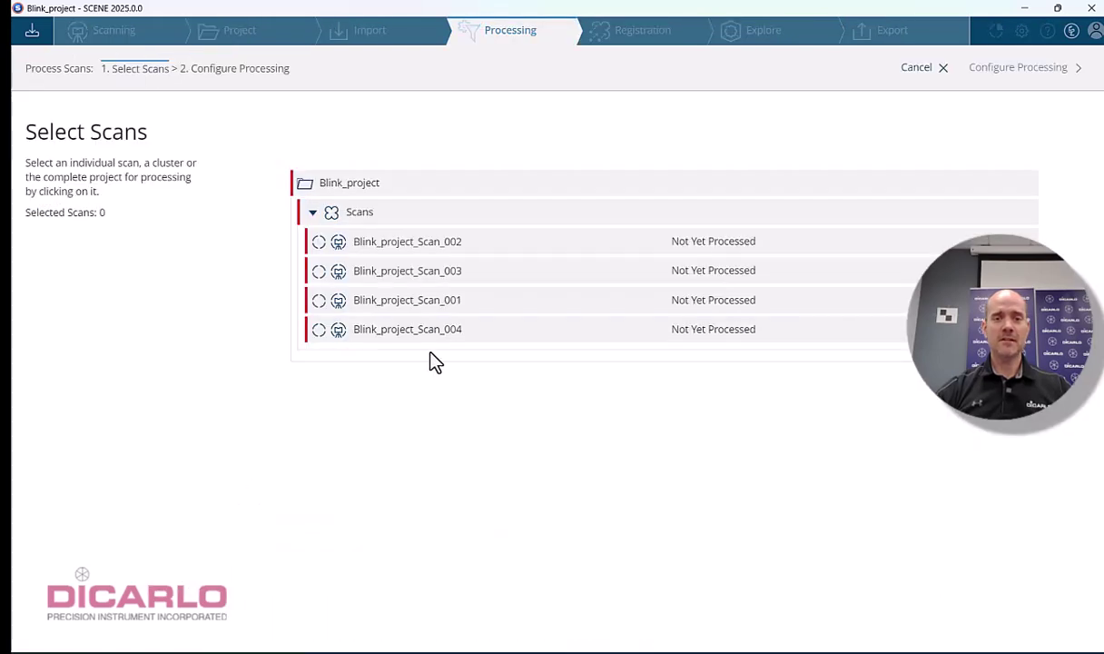
{"action": "left_click", "coordinate": [359, 212]}
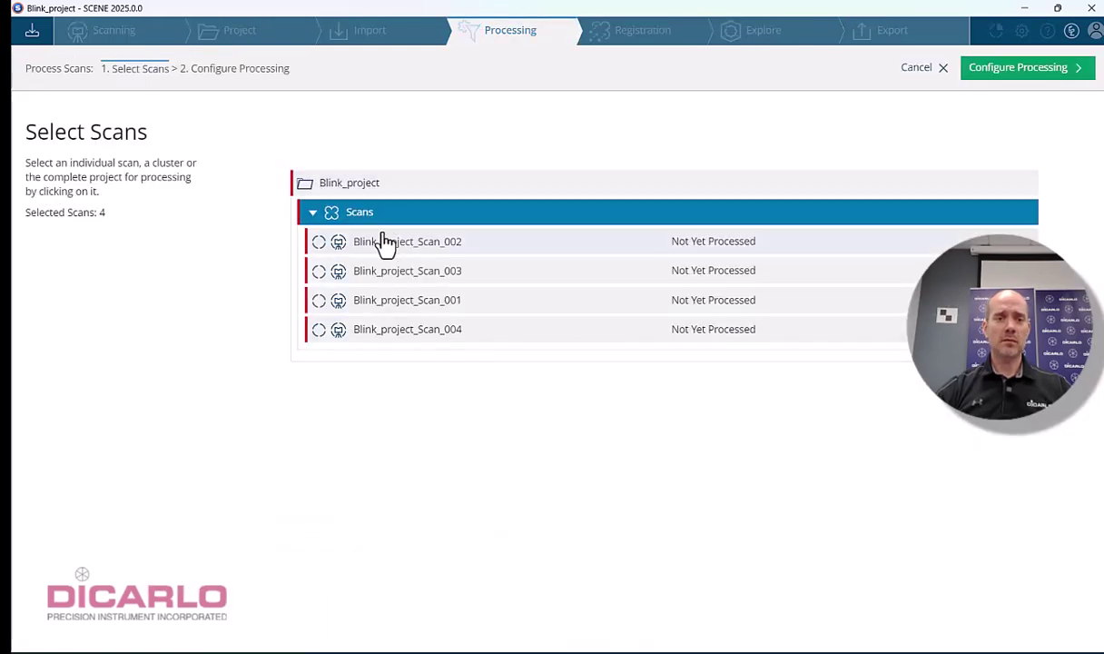
{"action": "left_click", "coordinate": [1035, 80]}
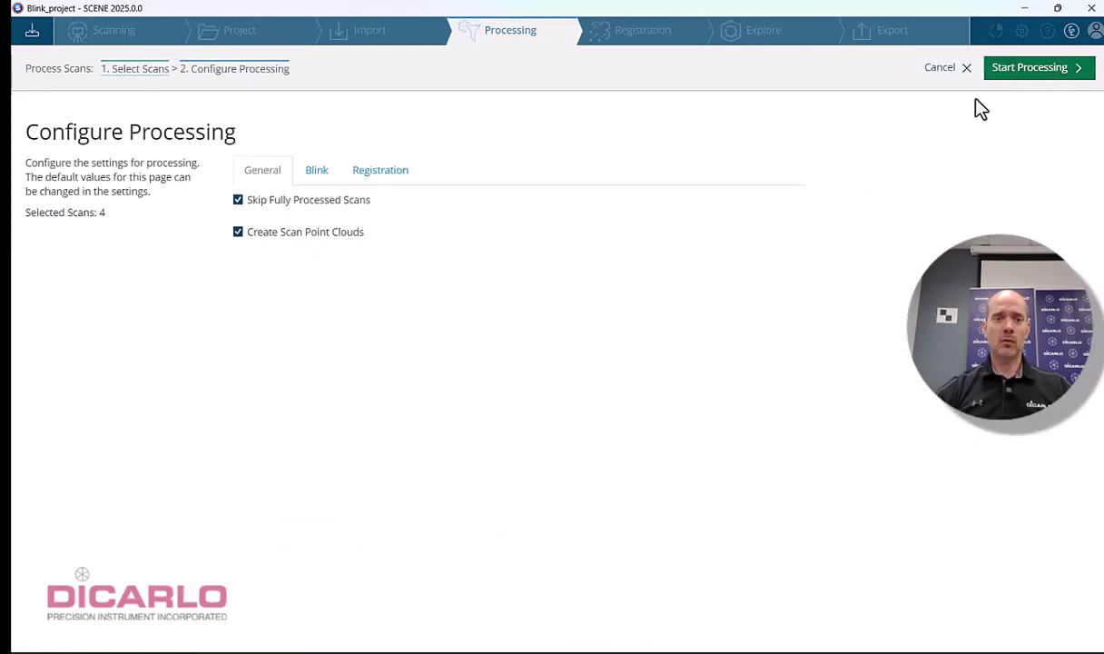
Review the General and Blink processing settings, including the distance filter range
{"action": "left_click", "coordinate": [317, 174]}
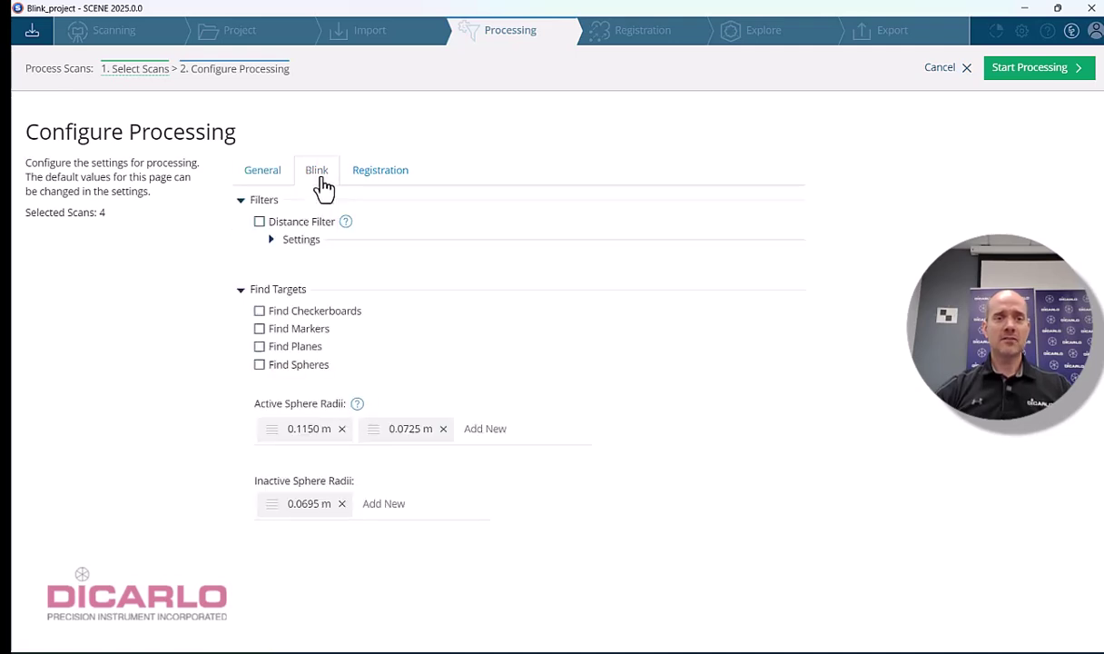
{"action": "left_click", "coordinate": [265, 174]}
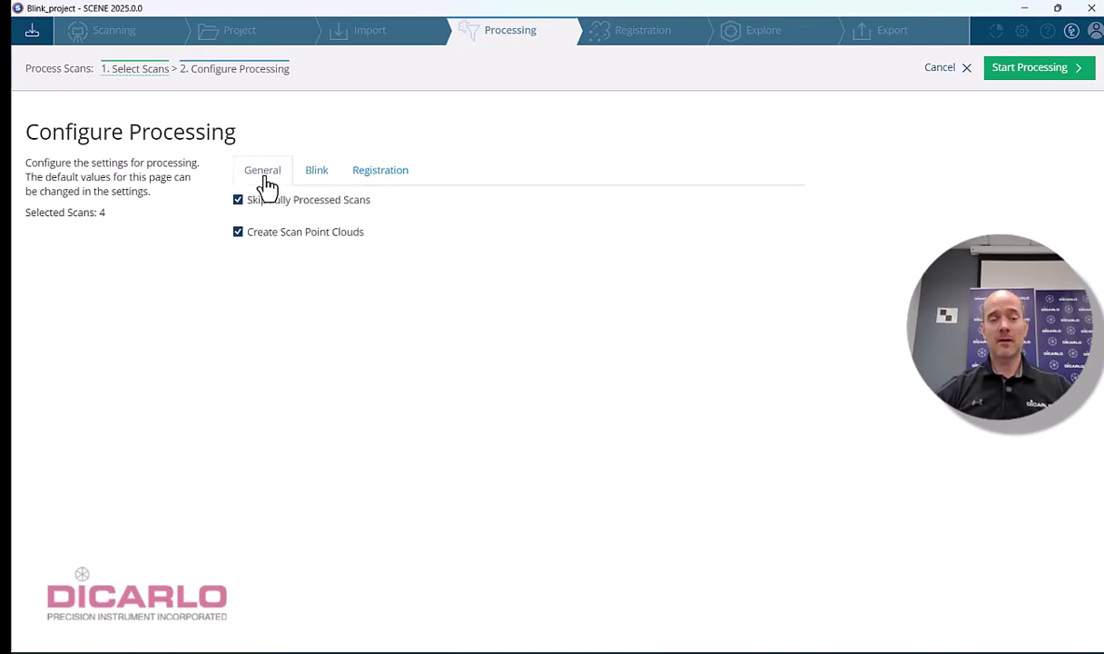
{"action": "left_click", "coordinate": [317, 182]}
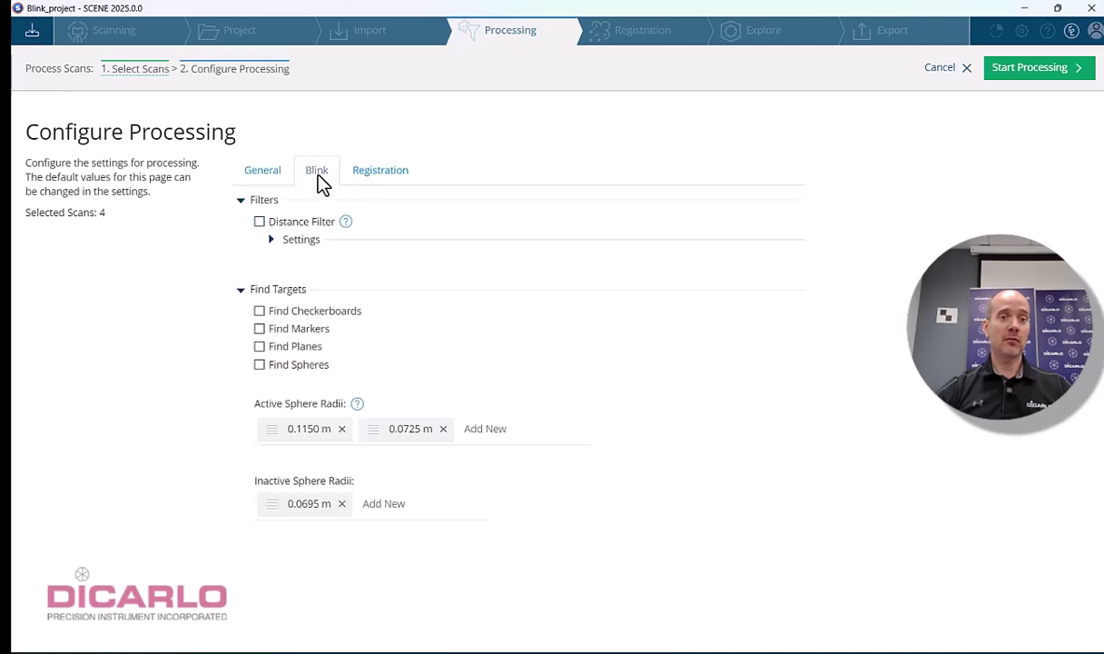
{"action": "left_click", "coordinate": [263, 181]}
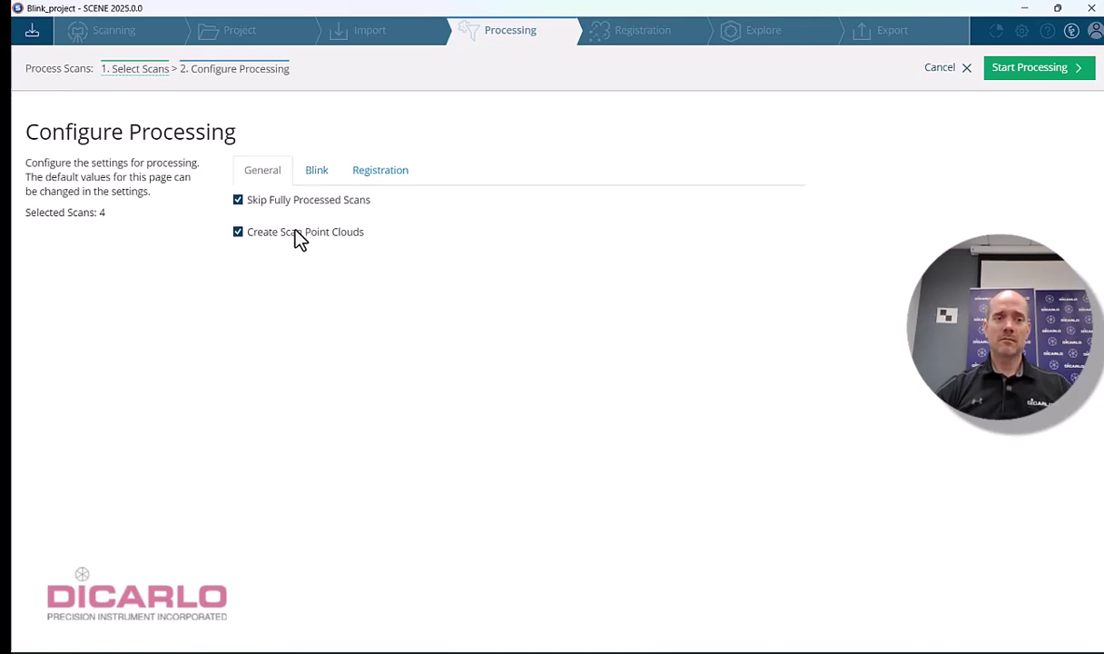
{"action": "left_click", "coordinate": [318, 174]}
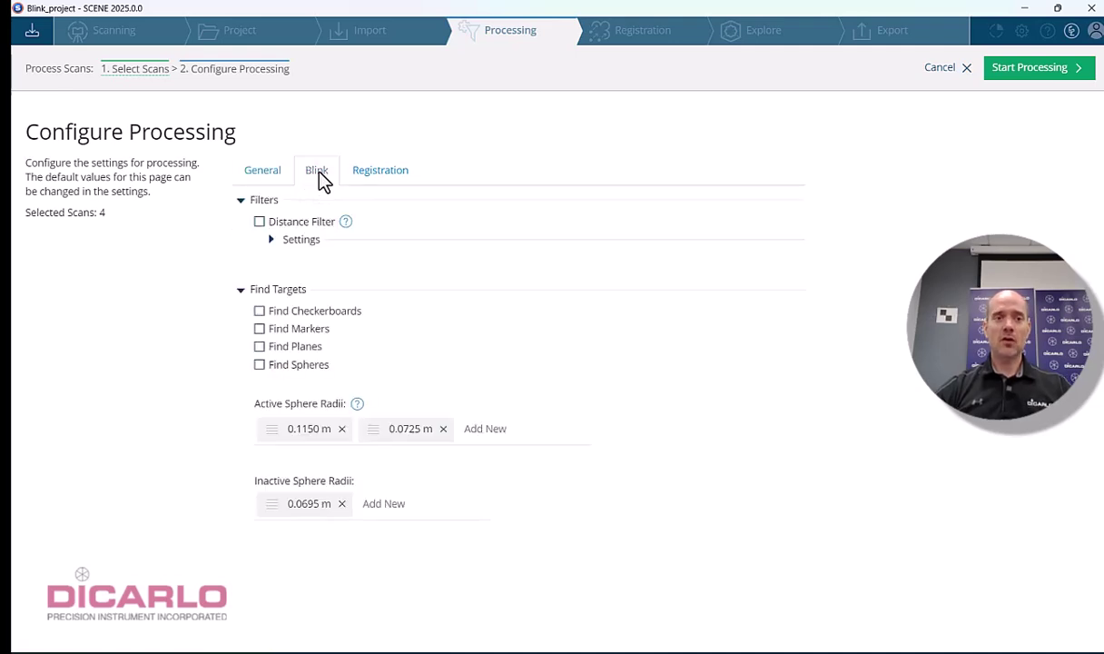
{"action": "left_click", "coordinate": [293, 242]}
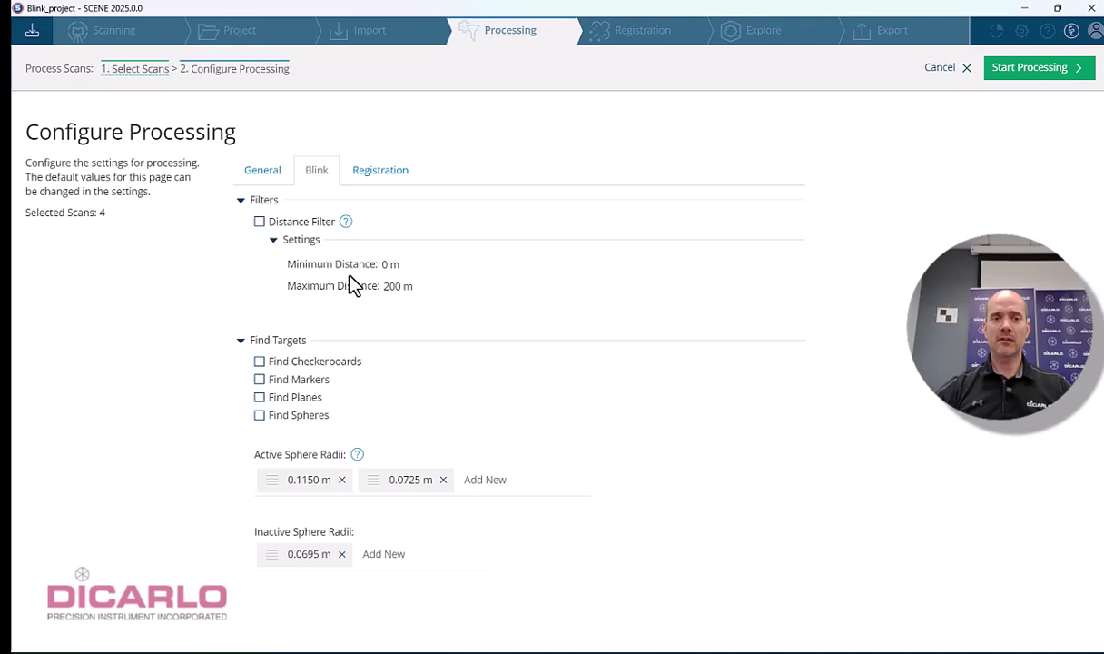
{"action": "left_click", "coordinate": [257, 207]}
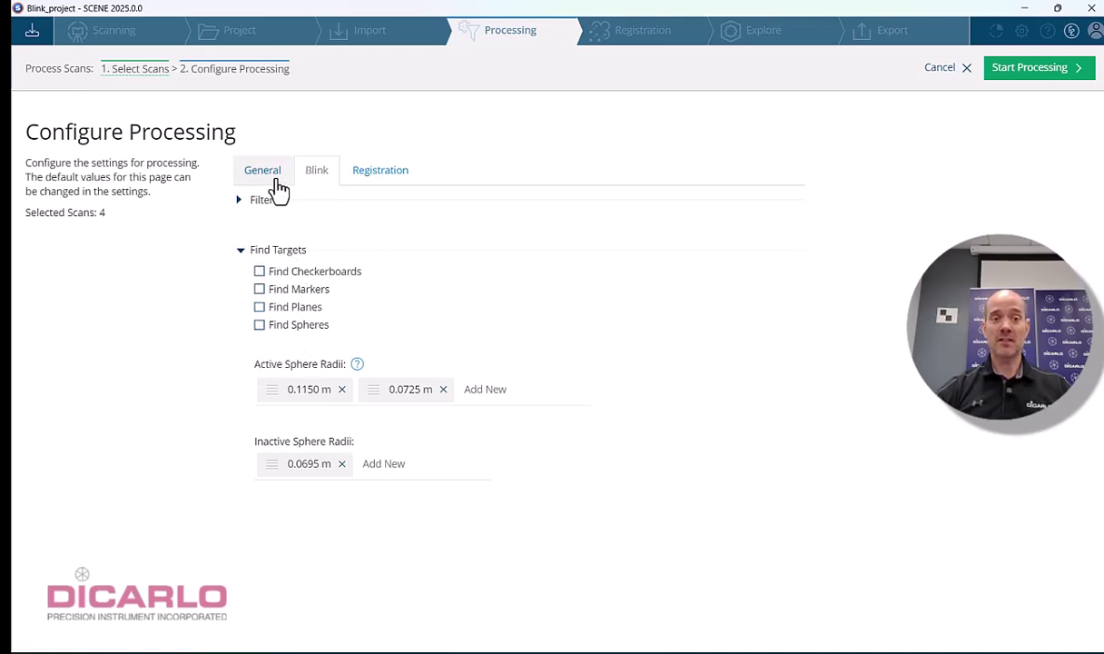
Inspect the Registration options, leaving Perform Automatic Registration off, and return to Blink settings
{"action": "left_click", "coordinate": [374, 178]}
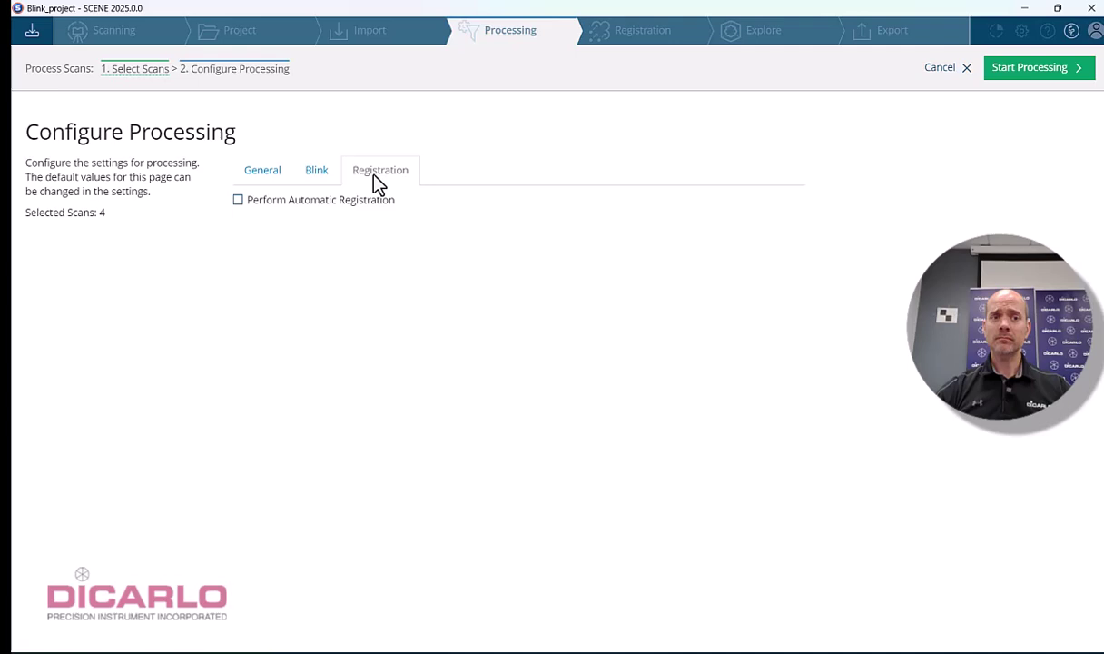
{"action": "left_click", "coordinate": [239, 205]}
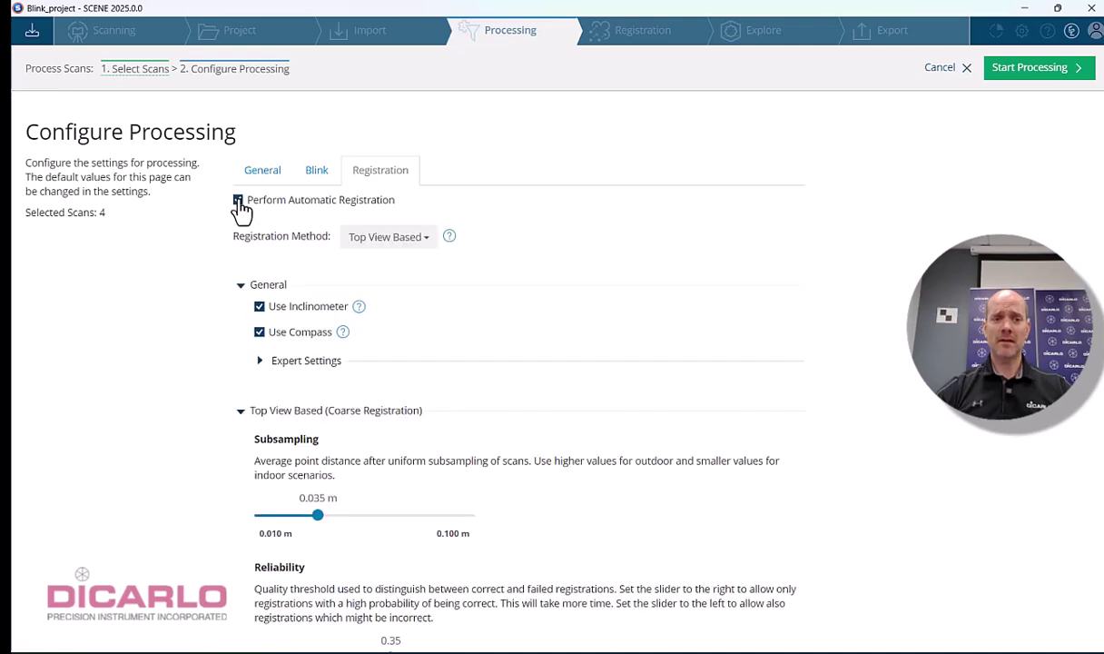
{"action": "left_click", "coordinate": [247, 205]}
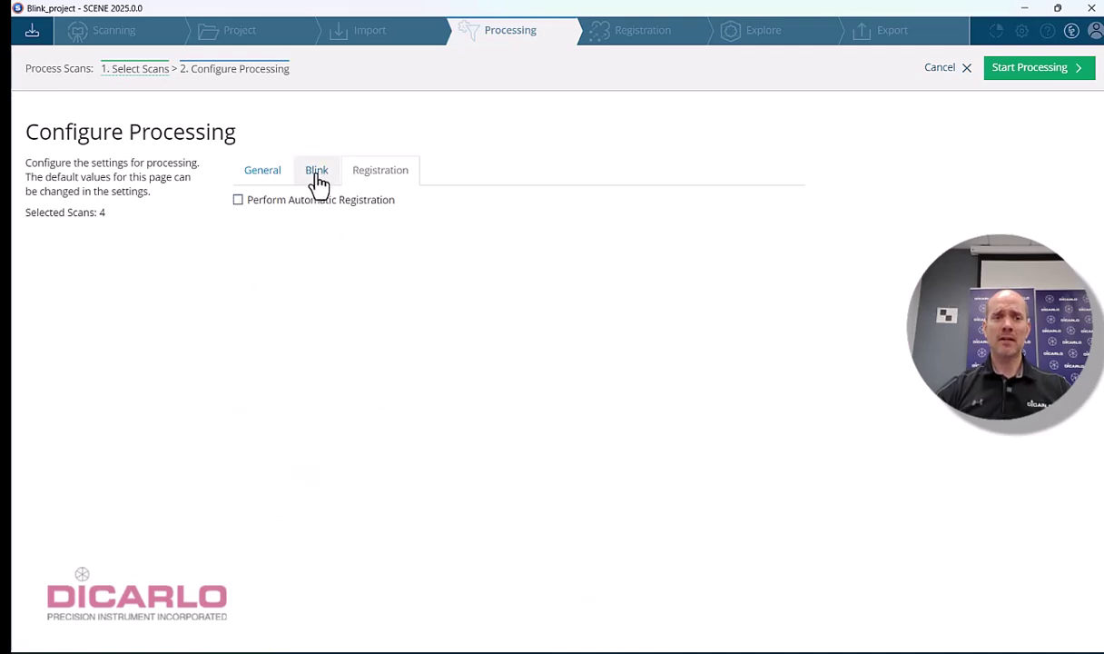
{"action": "left_click", "coordinate": [316, 178]}
{"action": "left_click", "coordinate": [270, 182]}
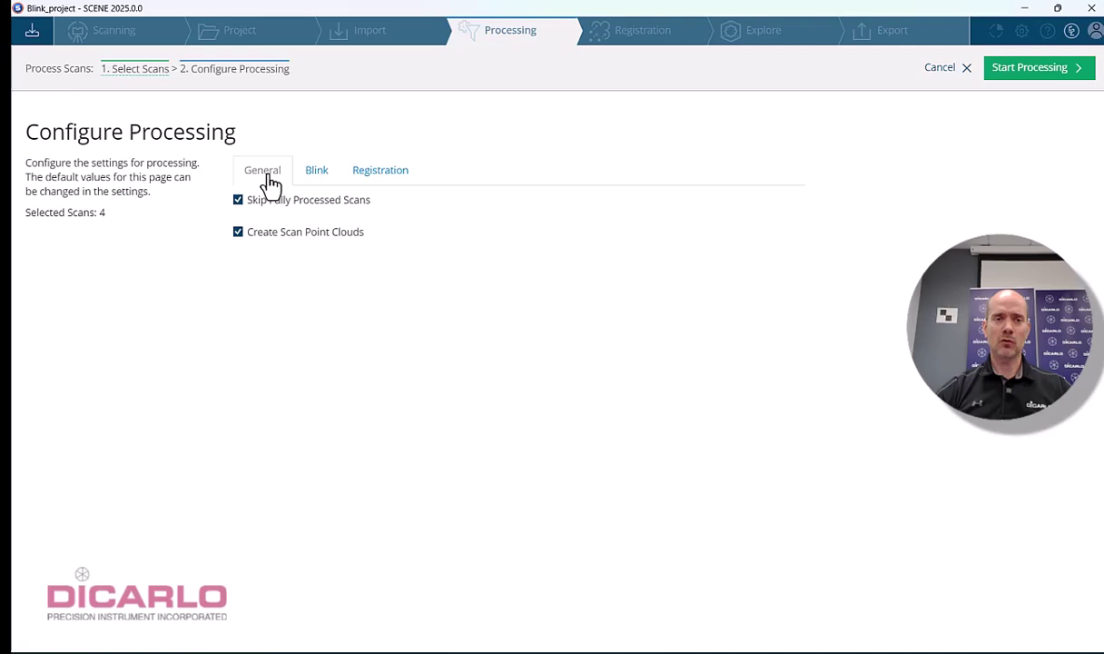
{"action": "left_click", "coordinate": [320, 179]}
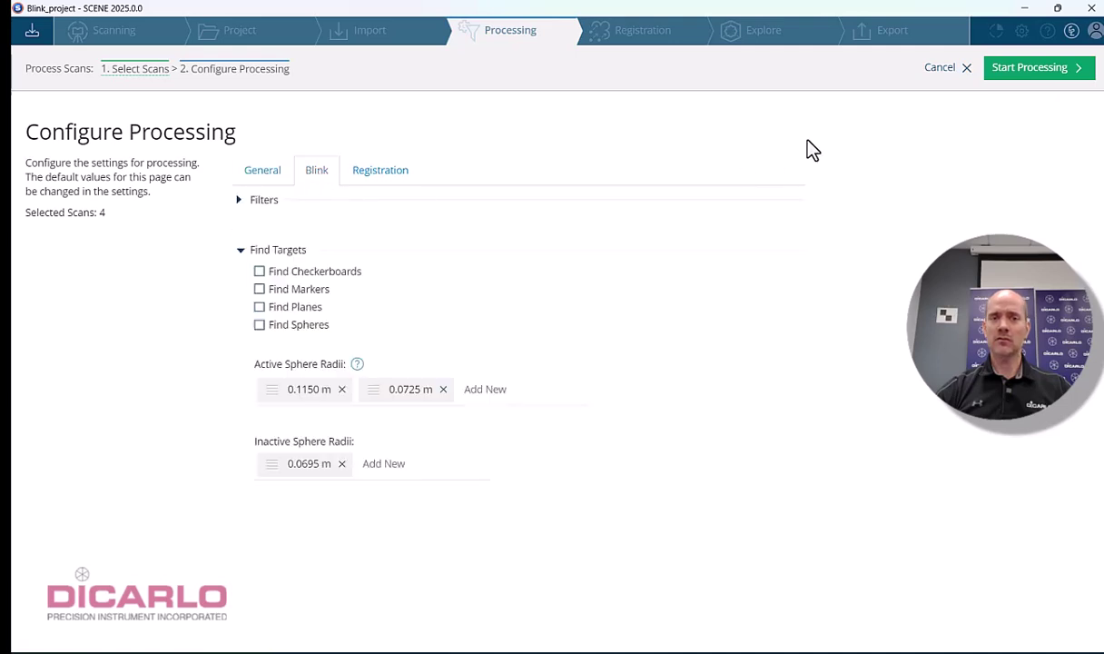
Start processing the four selected scans and bring up a File Explorer window
{"action": "left_click", "coordinate": [1039, 80]}
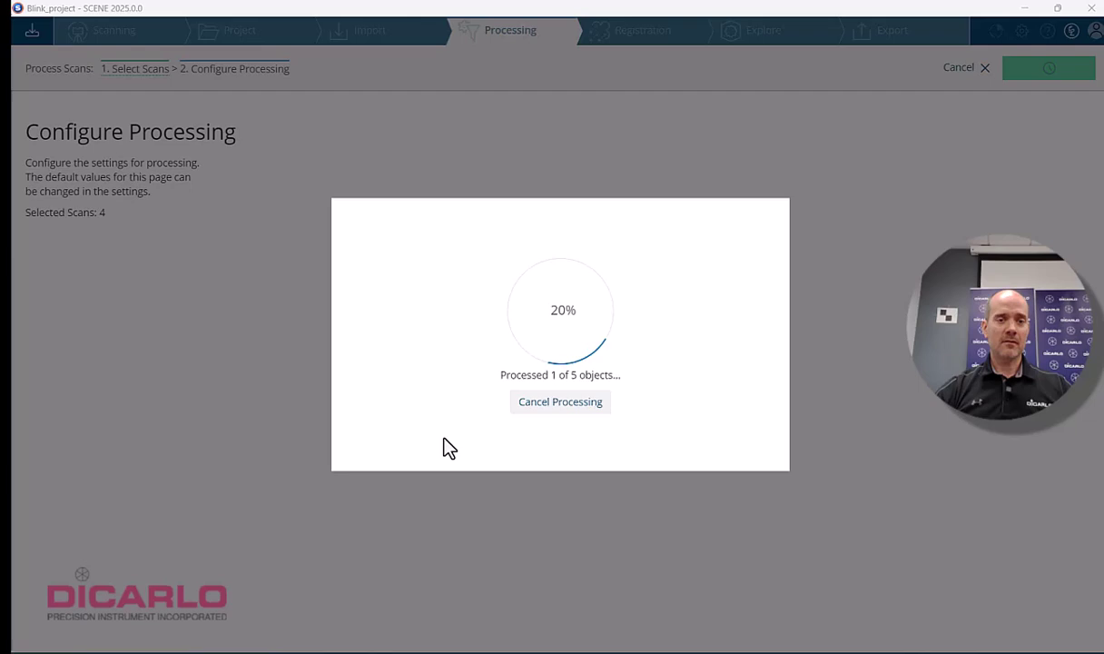
{"action": "key", "text": "super+e"}
Browse to Transcend (H:)\Blink_project\Scans to view its four GLS scan files
{"action": "scroll", "coordinate": [262, 356], "scroll_direction": "down", "scroll_amount": 3}
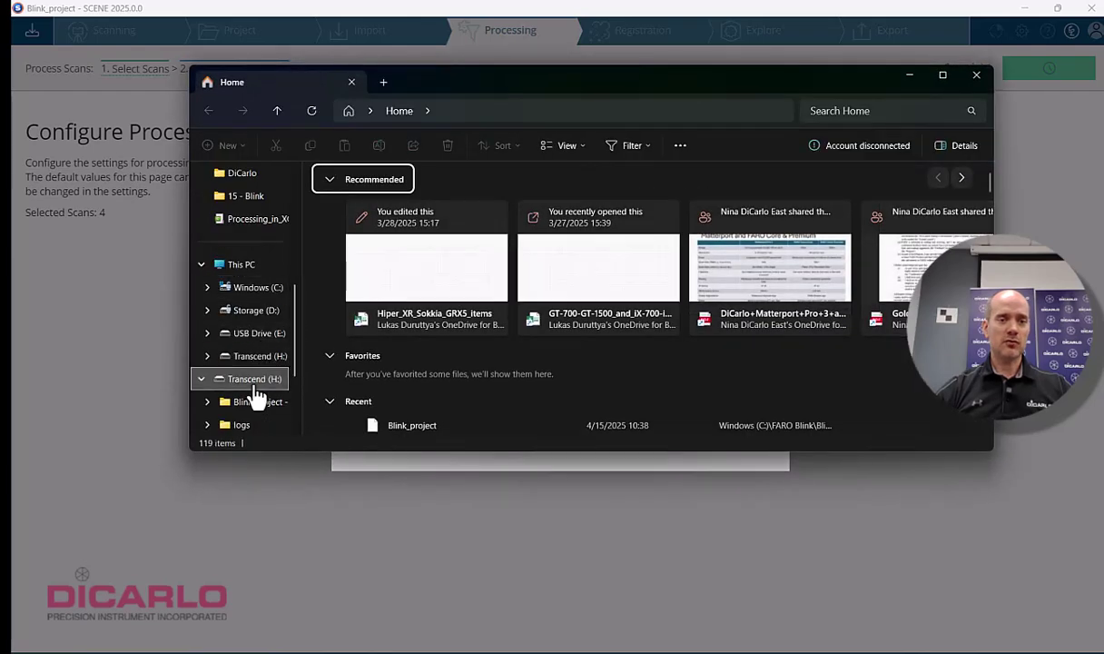
{"action": "left_click", "coordinate": [259, 380]}
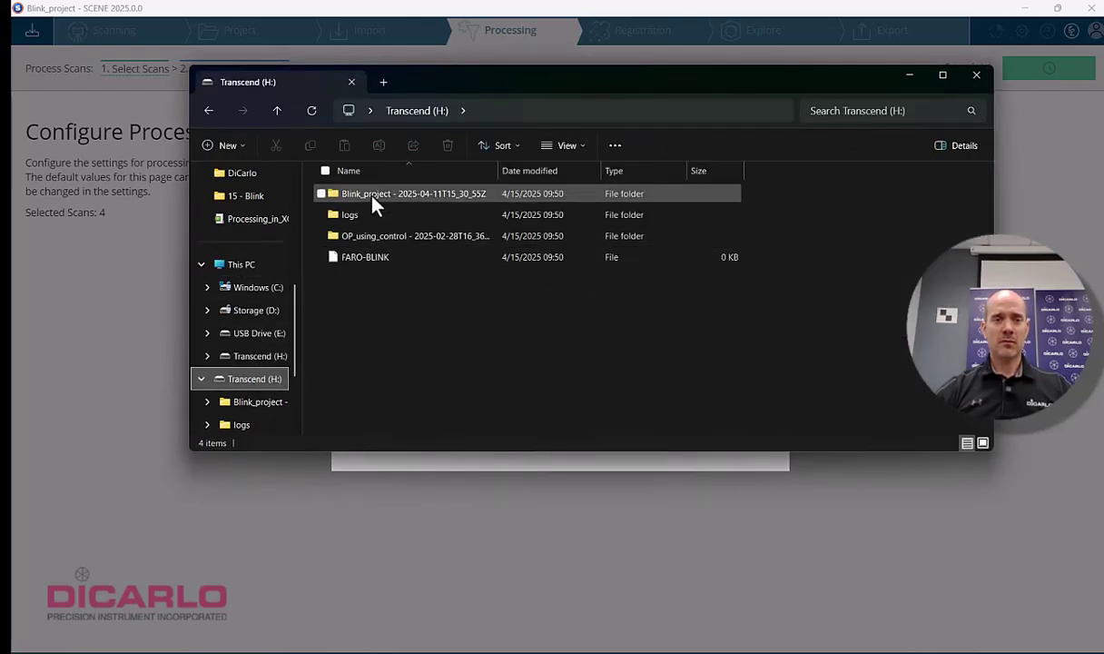
{"action": "mouse_move", "coordinate": [373, 200]}
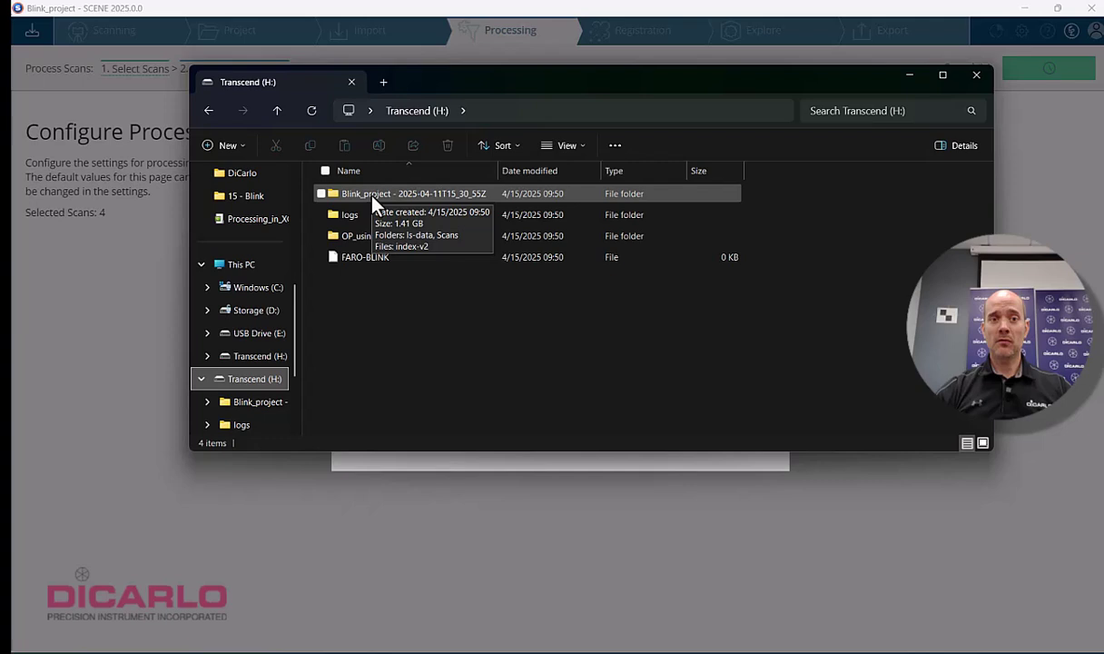
{"action": "double_click", "coordinate": [373, 201]}
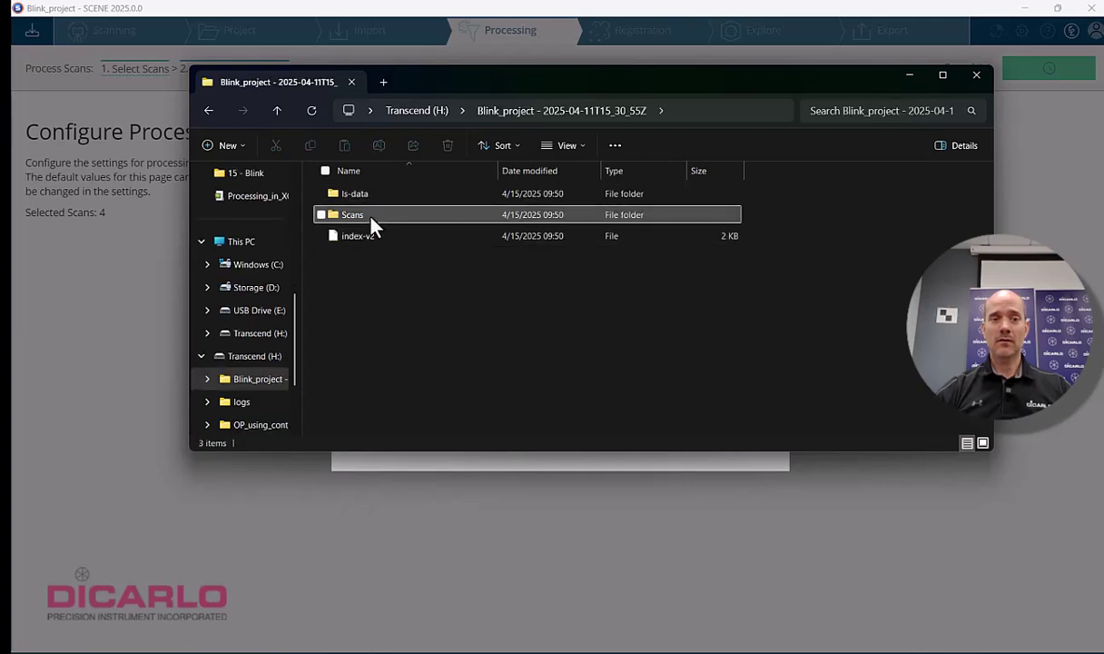
{"action": "double_click", "coordinate": [376, 218]}
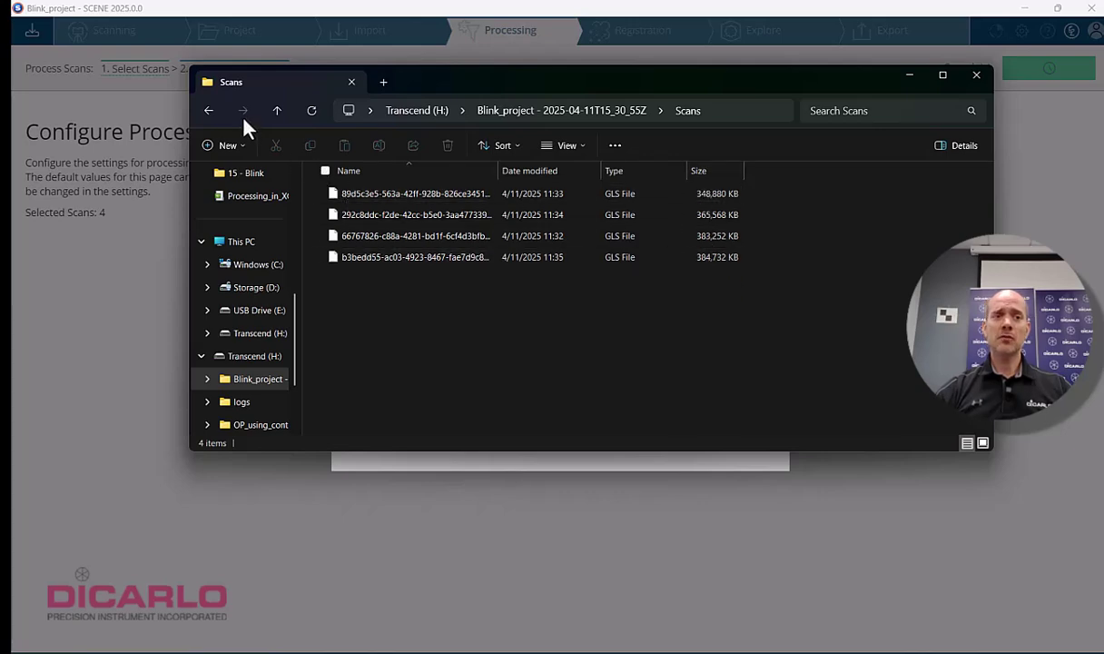
{"action": "left_click_drag", "start_coordinate": [761, 83], "coordinate": [764, 151]}
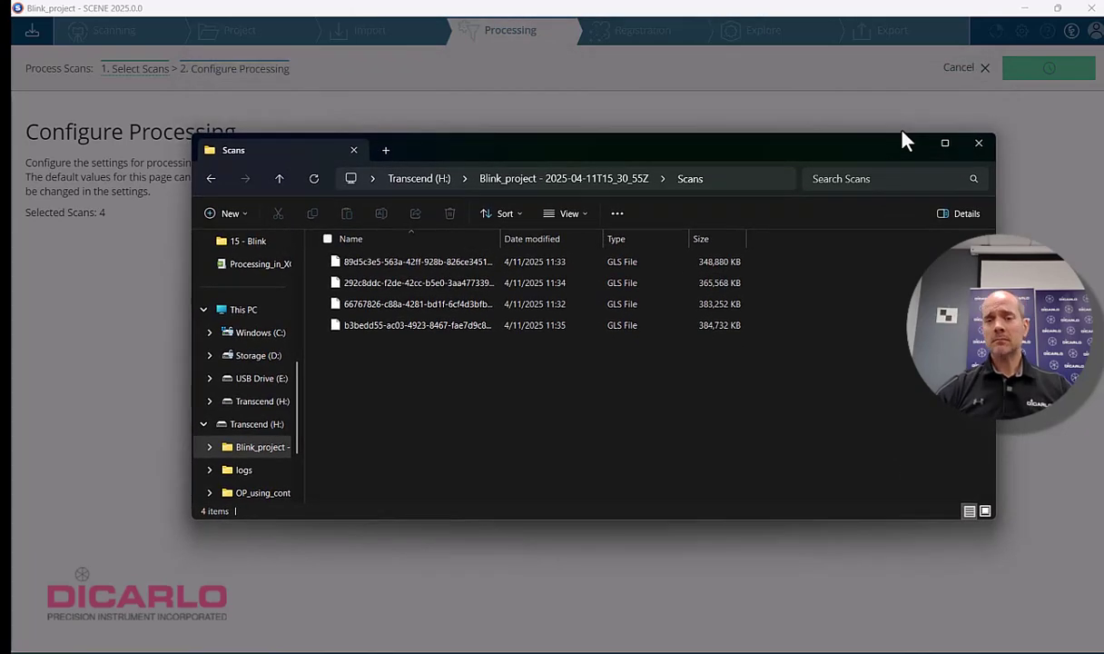
Close File Explorer and let processing finish saving all 5 objects
{"action": "left_click", "coordinate": [980, 144]}
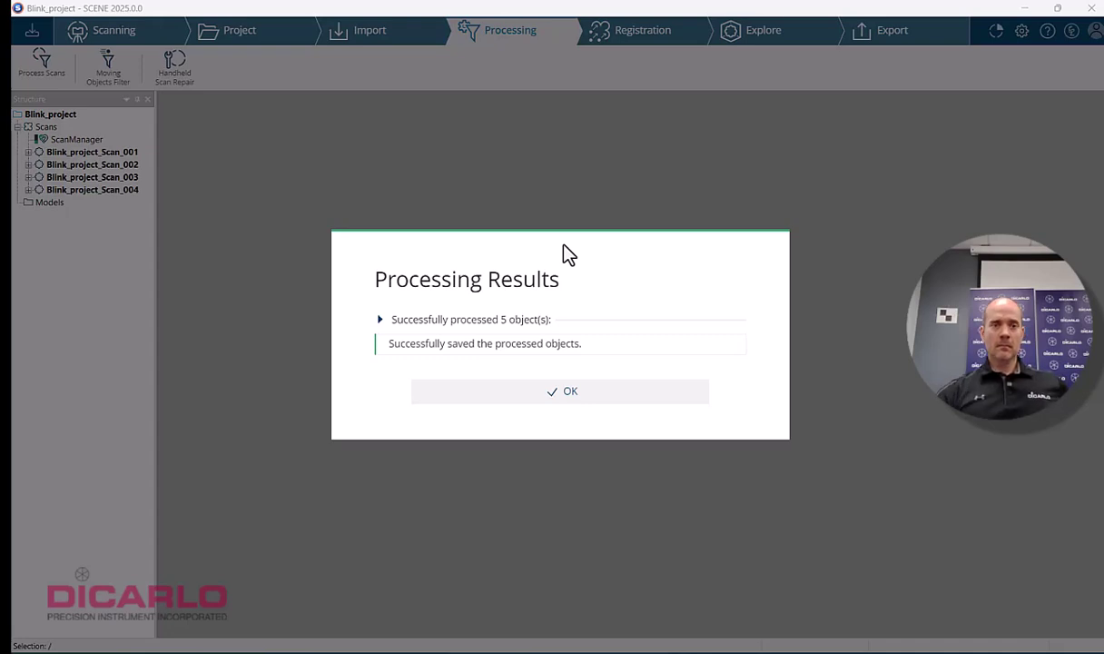
Dismiss Processing Results and start Interactive Registration with the Scans group selected
{"action": "left_click", "coordinate": [572, 399]}
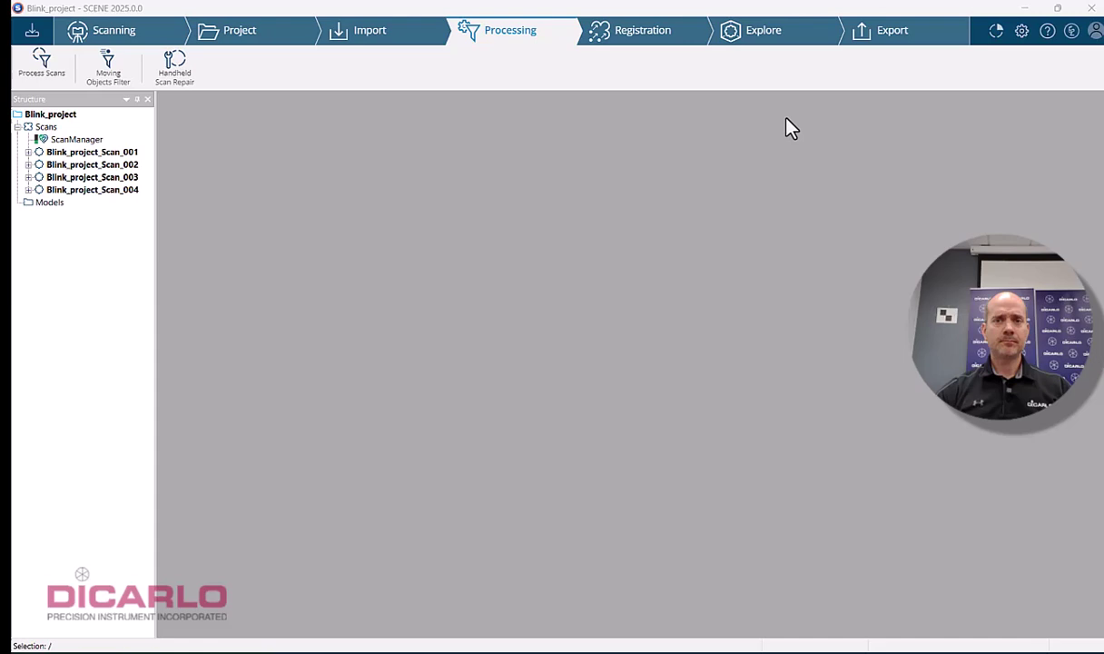
{"action": "left_click", "coordinate": [633, 34]}
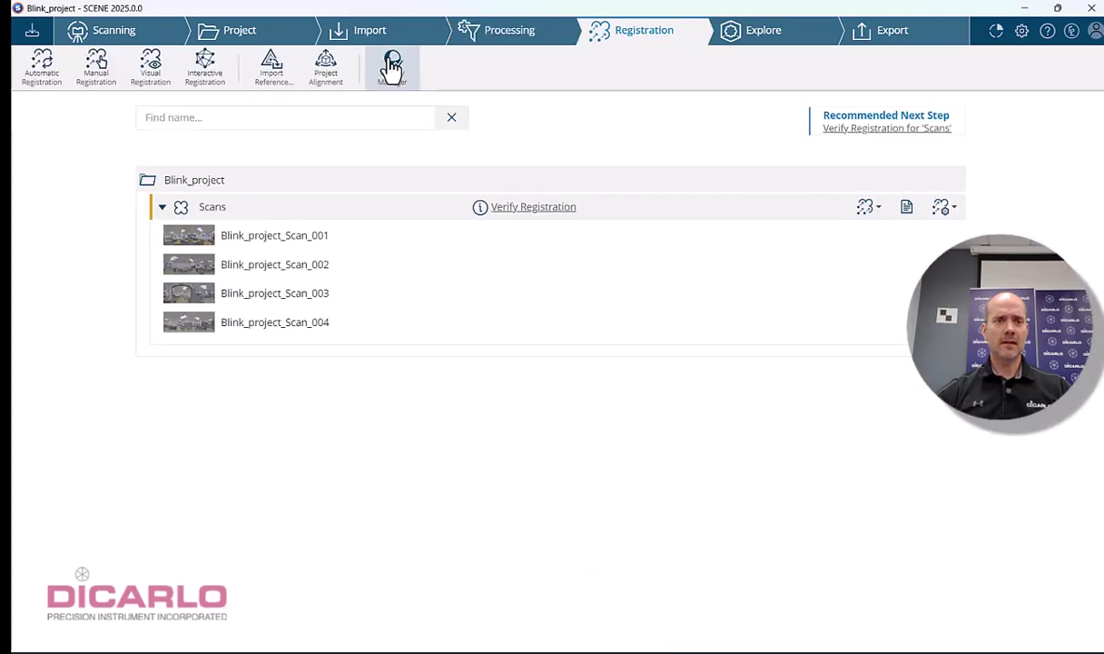
{"action": "left_click", "coordinate": [206, 71]}
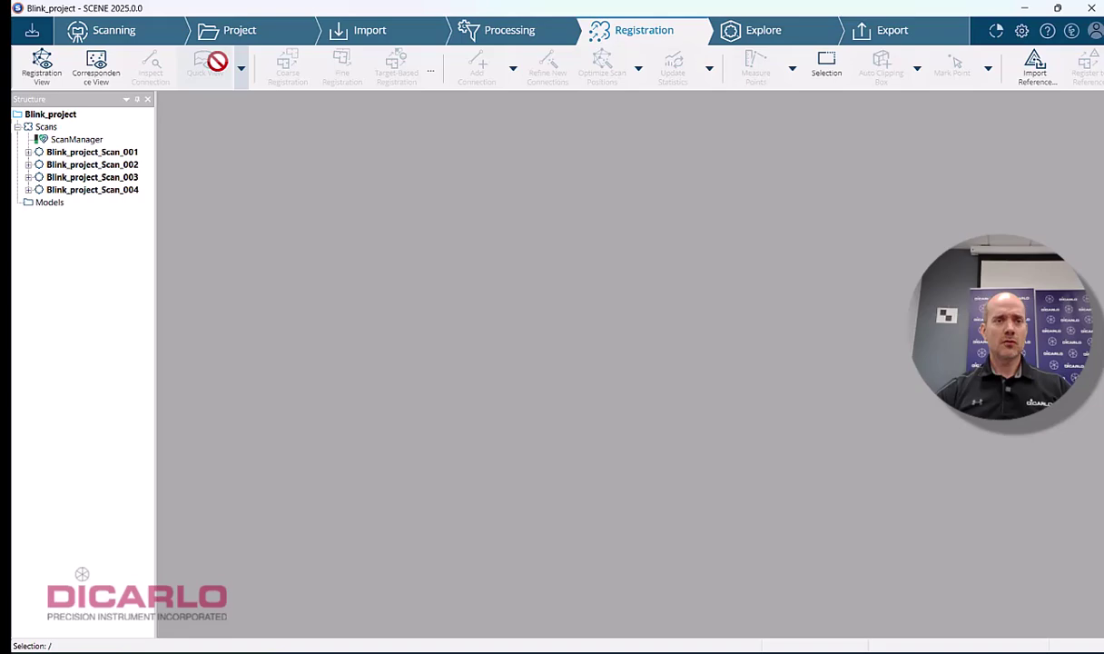
{"action": "left_click", "coordinate": [45, 127]}
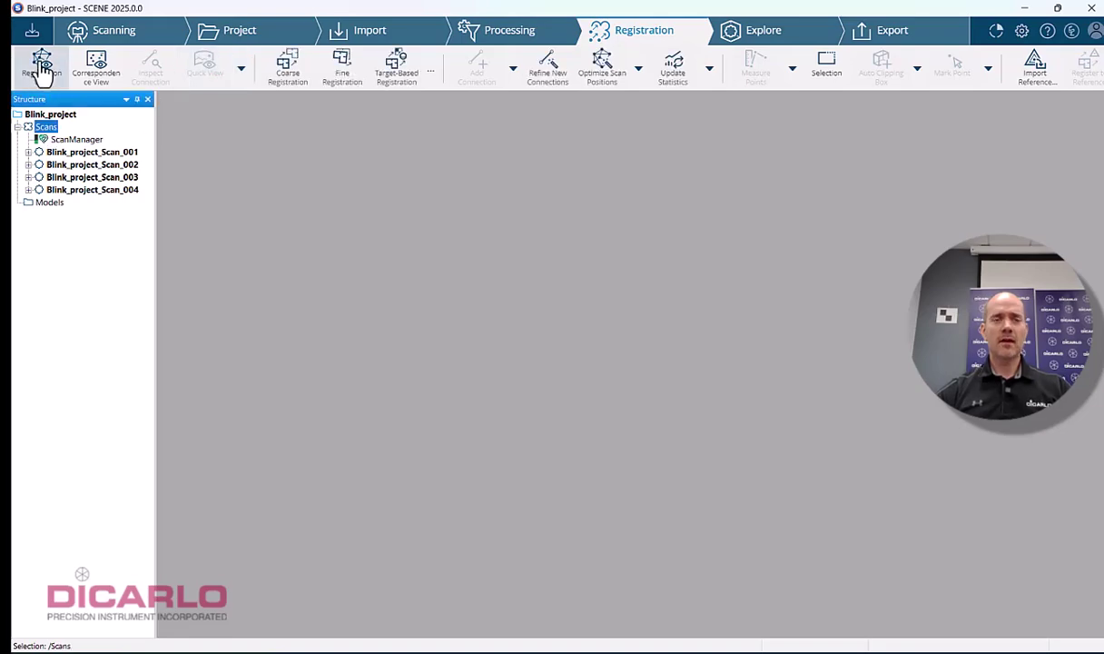
Show the scans in Registration View with an auto clipping box removing the ceiling
{"action": "left_click", "coordinate": [41, 71]}
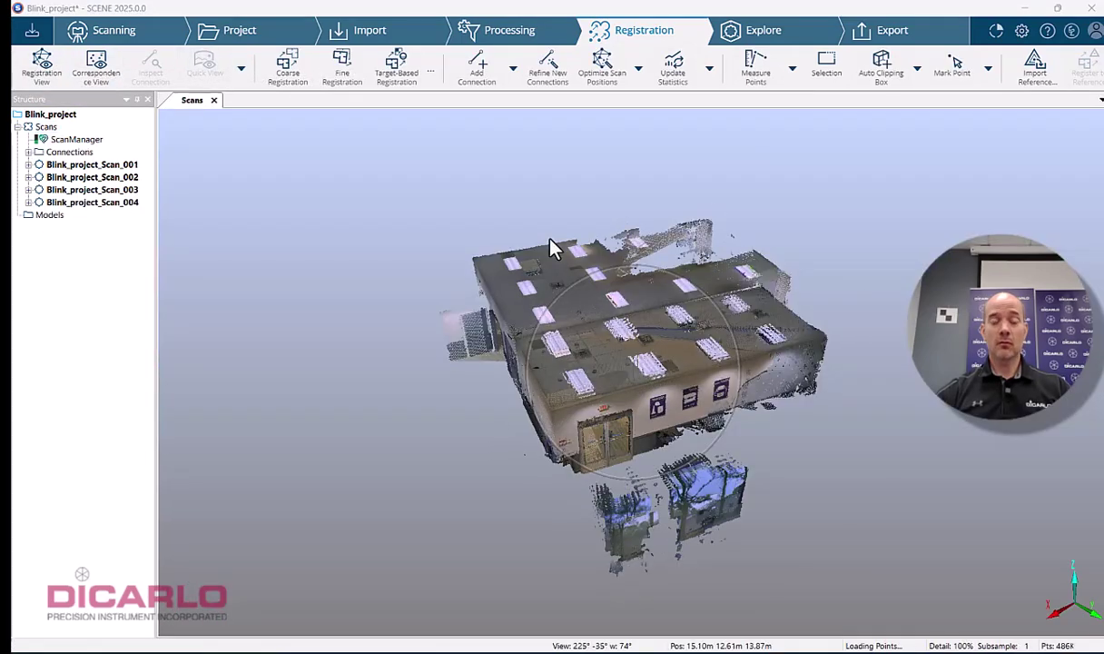
{"action": "left_click_drag", "start_coordinate": [890, 330], "coordinate": [617, 178]}
{"action": "left_click", "coordinate": [820, 127]}
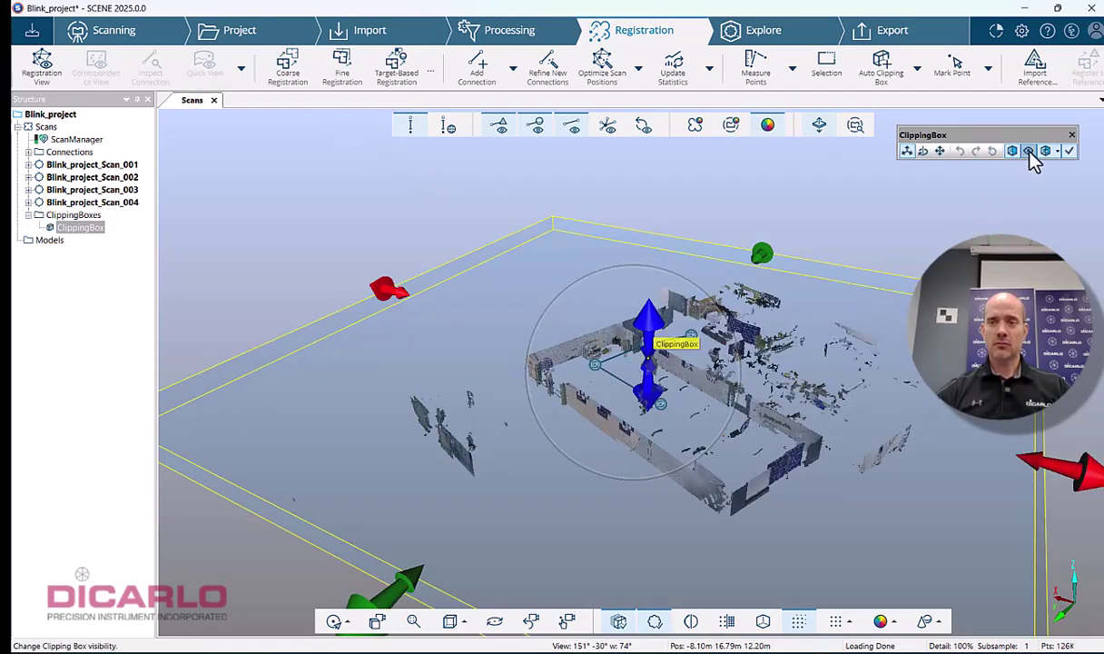
{"action": "left_click_drag", "start_coordinate": [956, 228], "coordinate": [818, 227]}
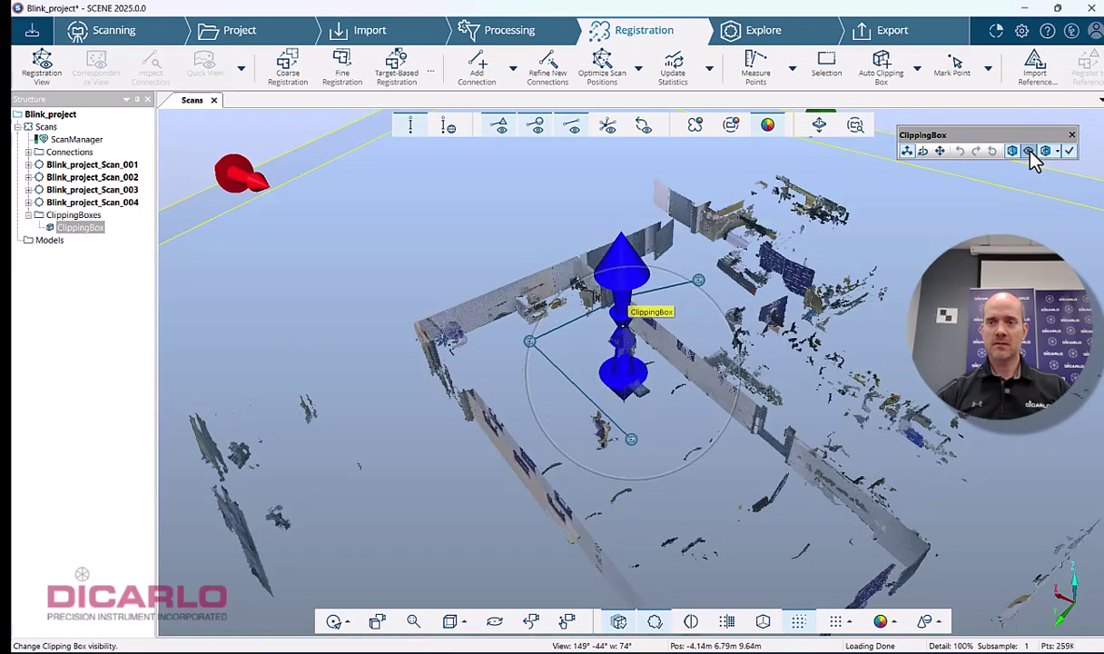
{"action": "left_click", "coordinate": [1069, 151]}
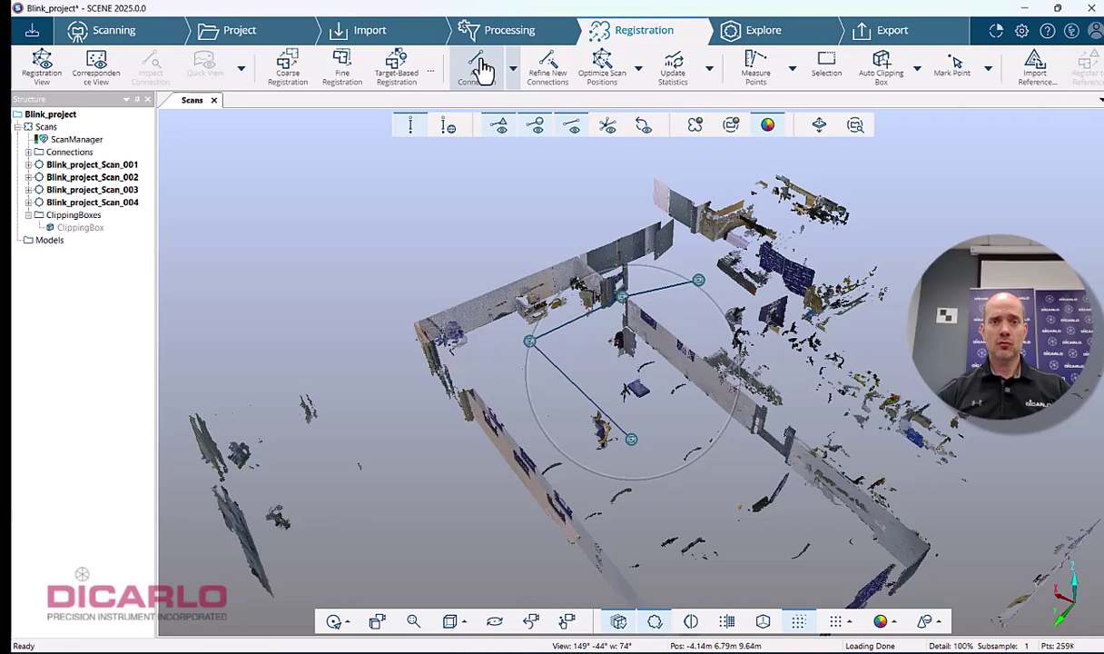
Run Refine New Connections so the scan connections turn green
{"action": "left_click", "coordinate": [548, 73]}
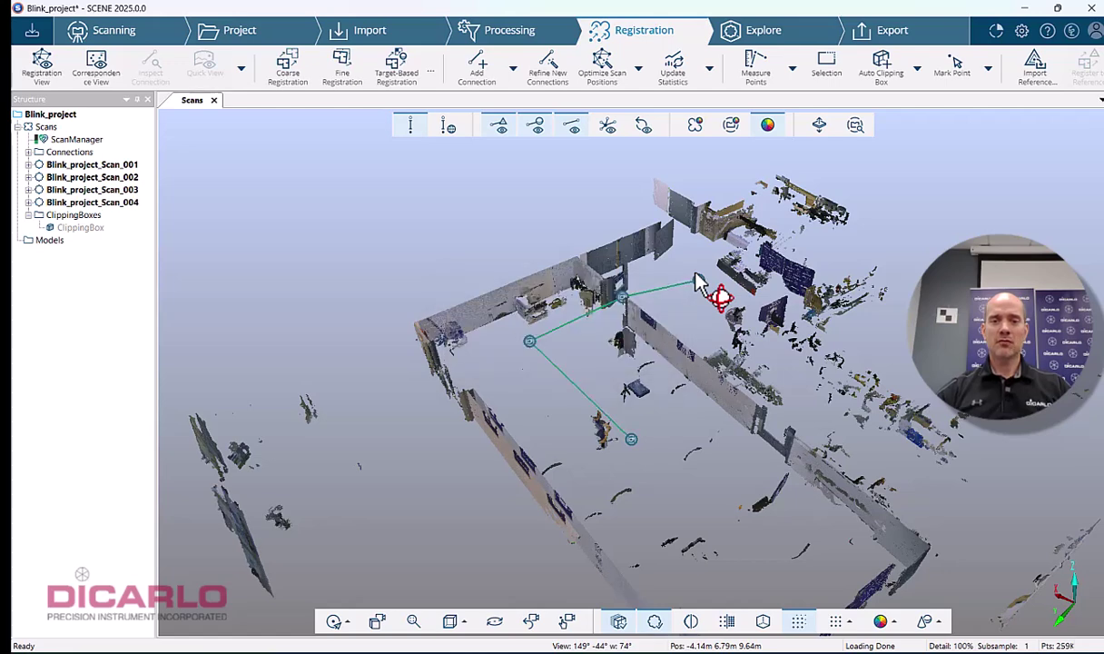
Update the registration statistics and measure a vertical distance between two points
{"action": "left_click", "coordinate": [673, 68]}
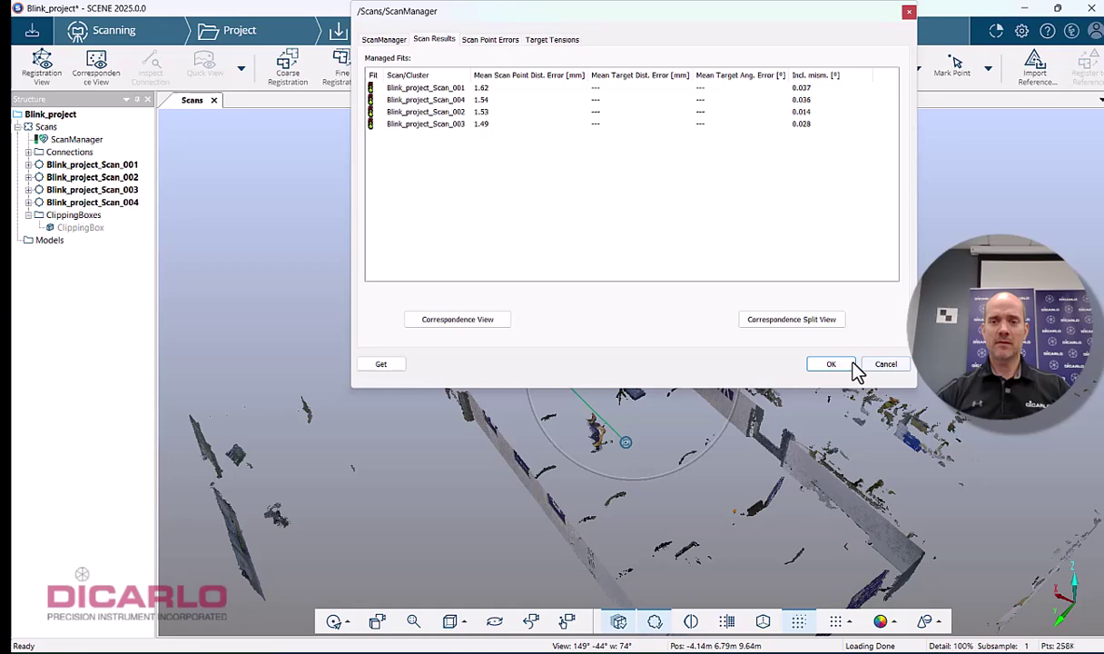
{"action": "left_click", "coordinate": [850, 365]}
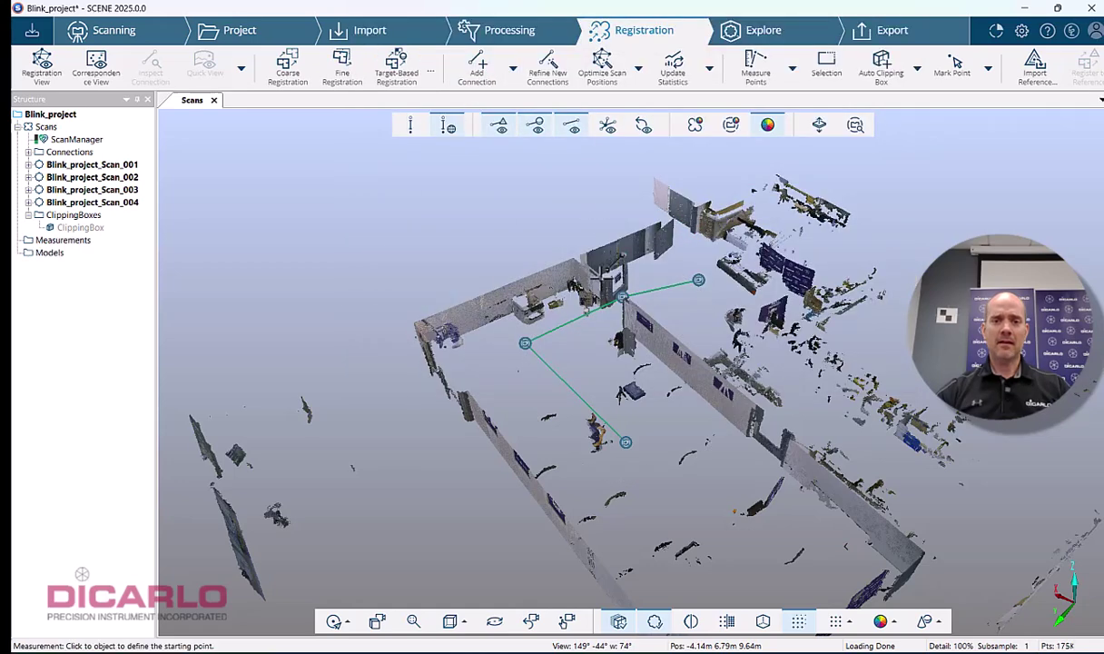
{"action": "left_click", "coordinate": [627, 293]}
{"action": "left_click", "coordinate": [626, 436]}
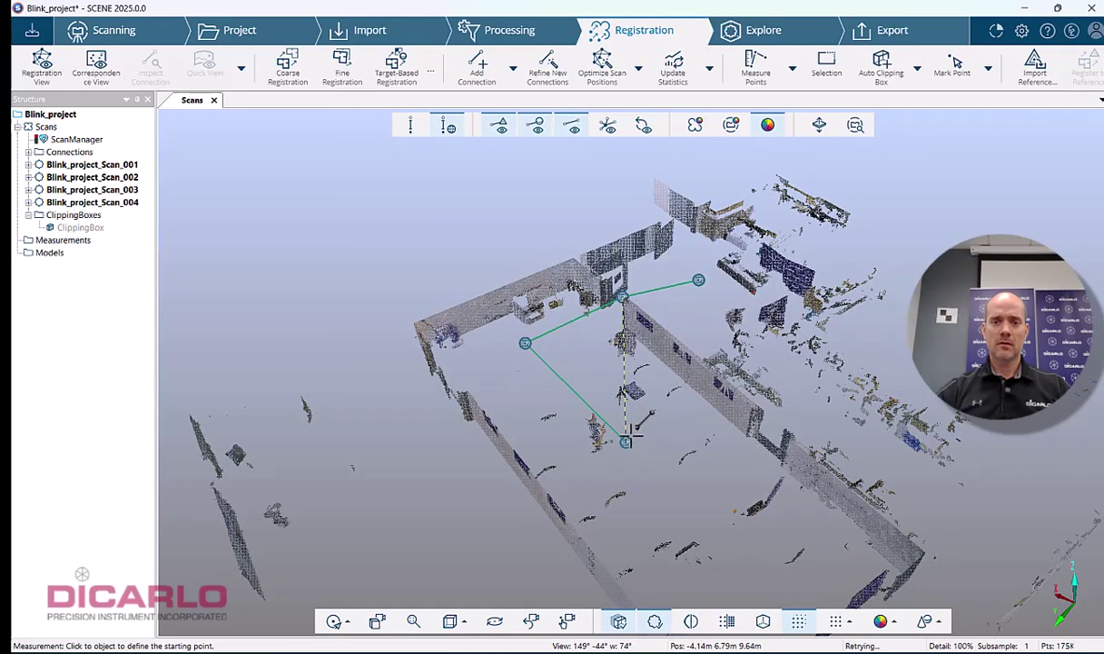
Refine connections again and review Scan Point Errors, reaching about 1.52 mm mean error
{"action": "left_click", "coordinate": [556, 78]}
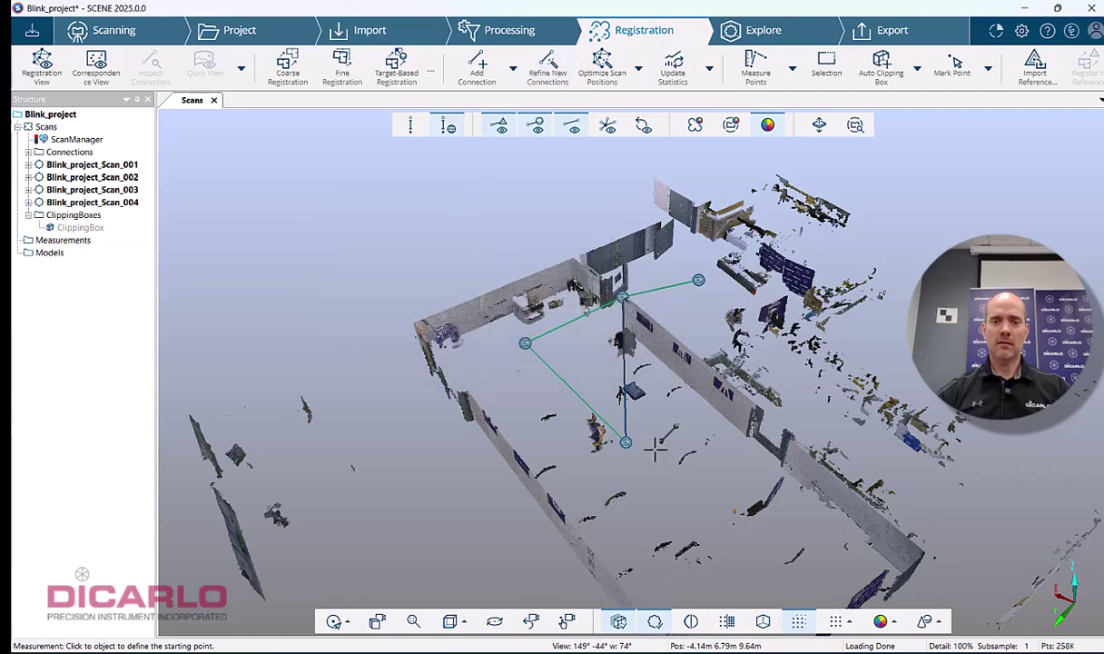
{"action": "left_click", "coordinate": [669, 69]}
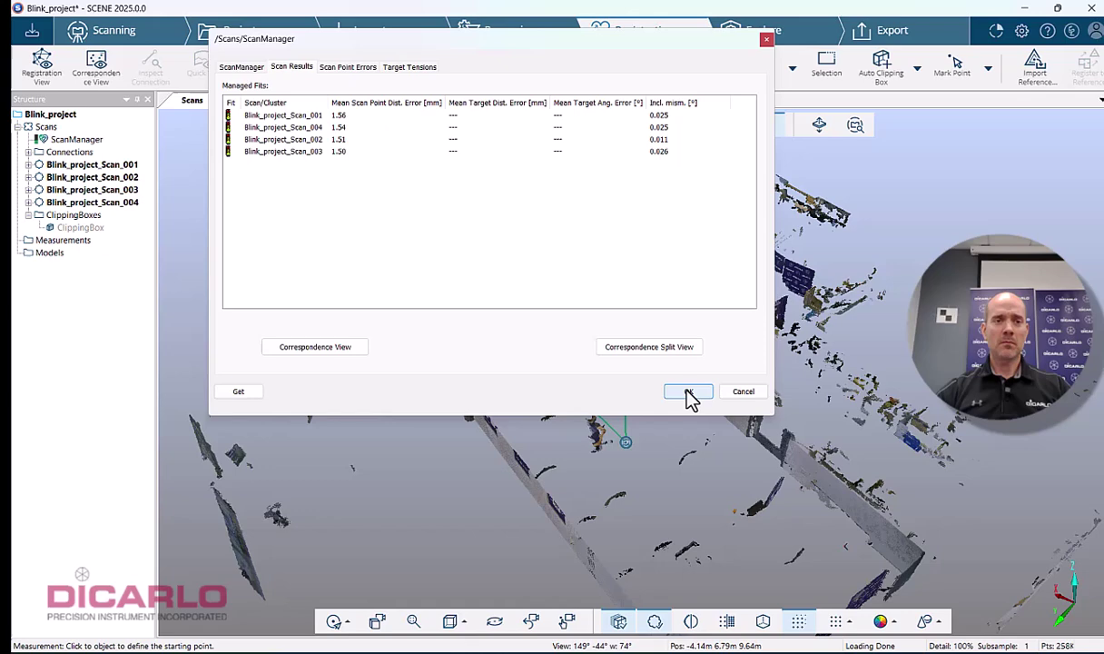
{"action": "left_click", "coordinate": [347, 67]}
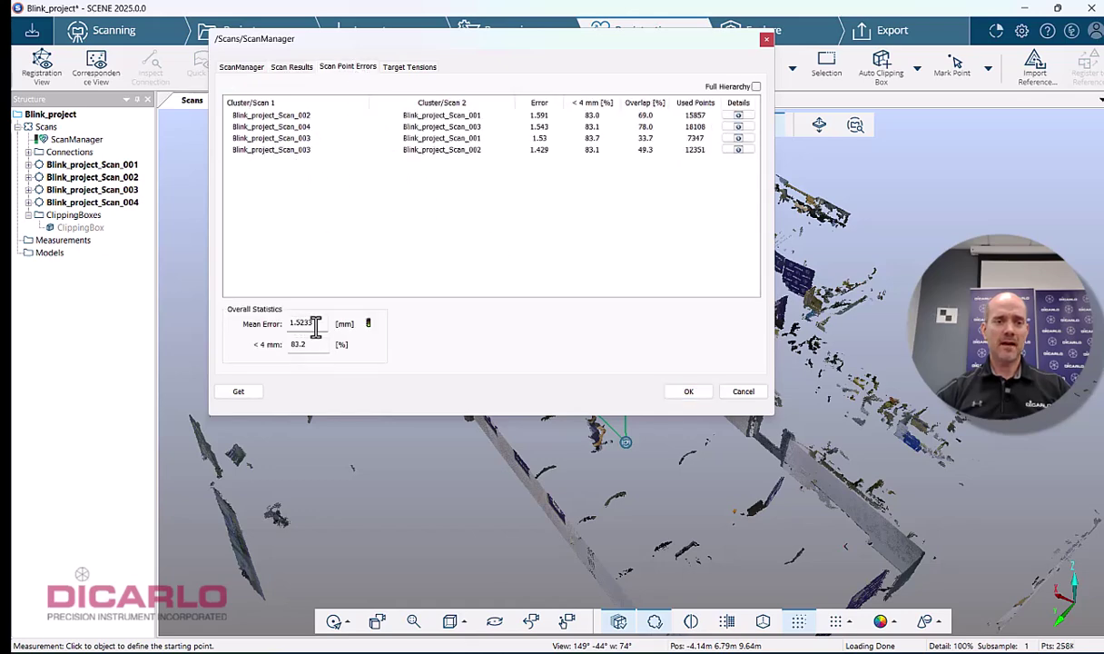
{"action": "left_click", "coordinate": [689, 393]}
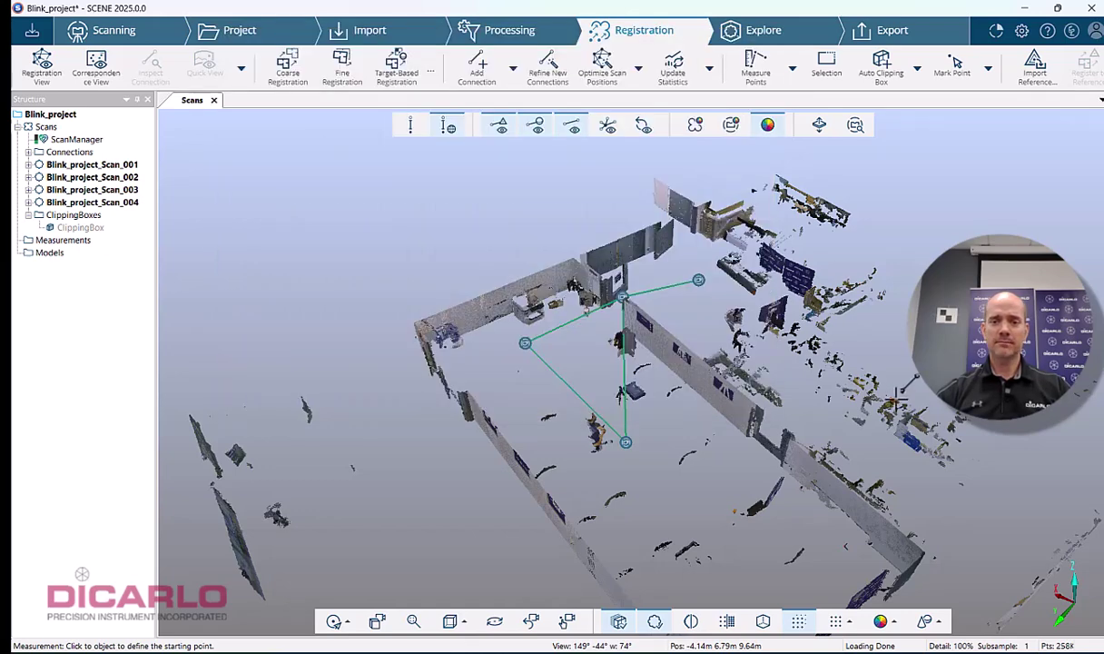
{"action": "left_click_drag", "start_coordinate": [828, 439], "coordinate": [722, 379]}
Close the 3D scans view and open the whole Blink project as a point cloud in Explore
{"action": "left_click", "coordinate": [215, 100]}
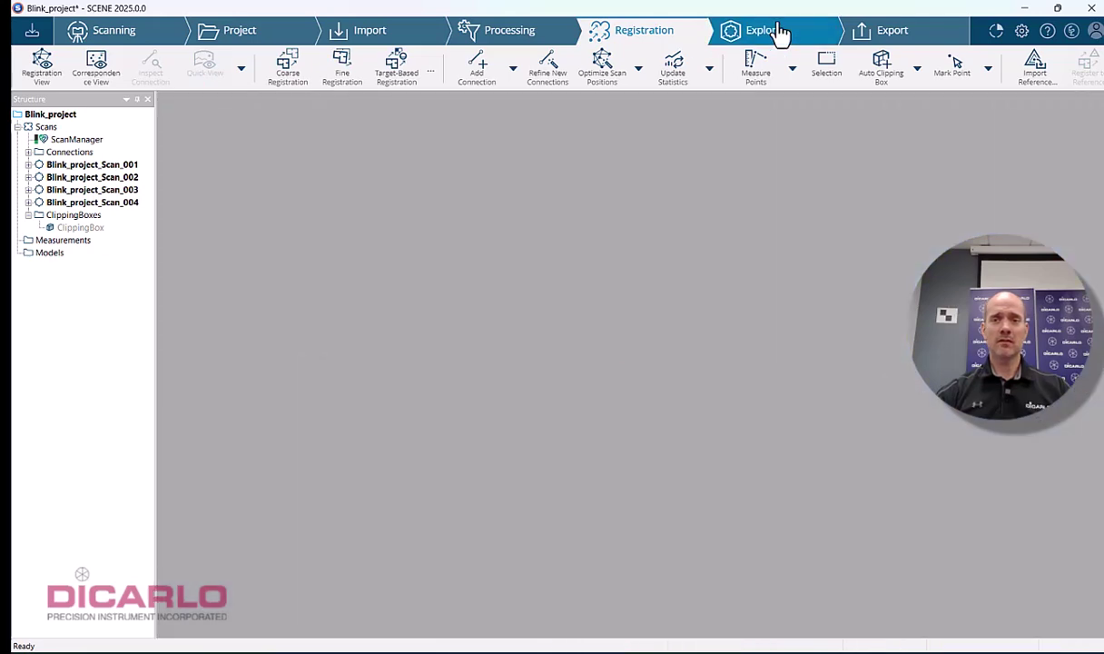
{"action": "left_click", "coordinate": [779, 32]}
{"action": "left_click", "coordinate": [42, 76]}
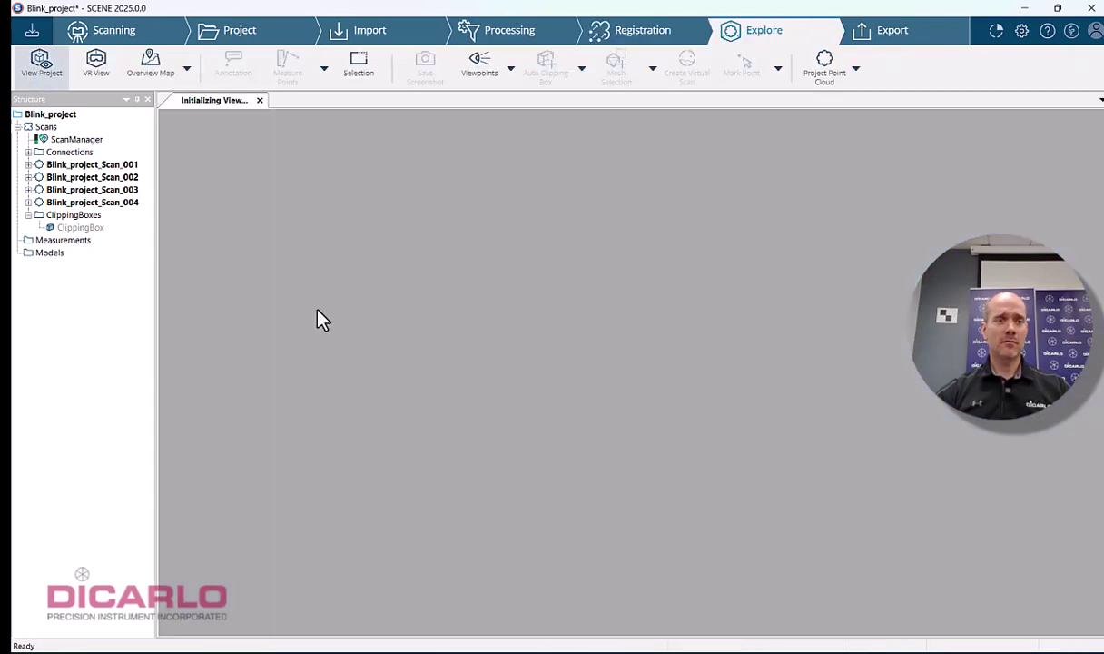
{"action": "left_click_drag", "start_coordinate": [842, 314], "coordinate": [481, 314]}
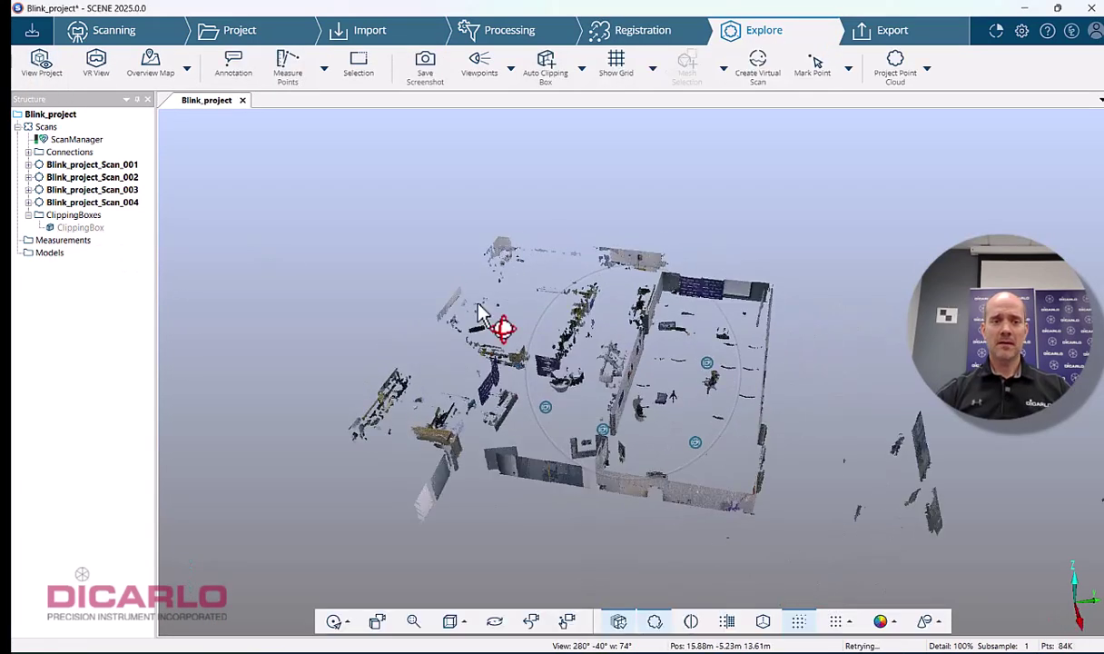
Delete the ClippingBoxes folder to remove the clipping box
{"action": "left_click", "coordinate": [69, 216]}
{"action": "right_click", "coordinate": [71, 215]}
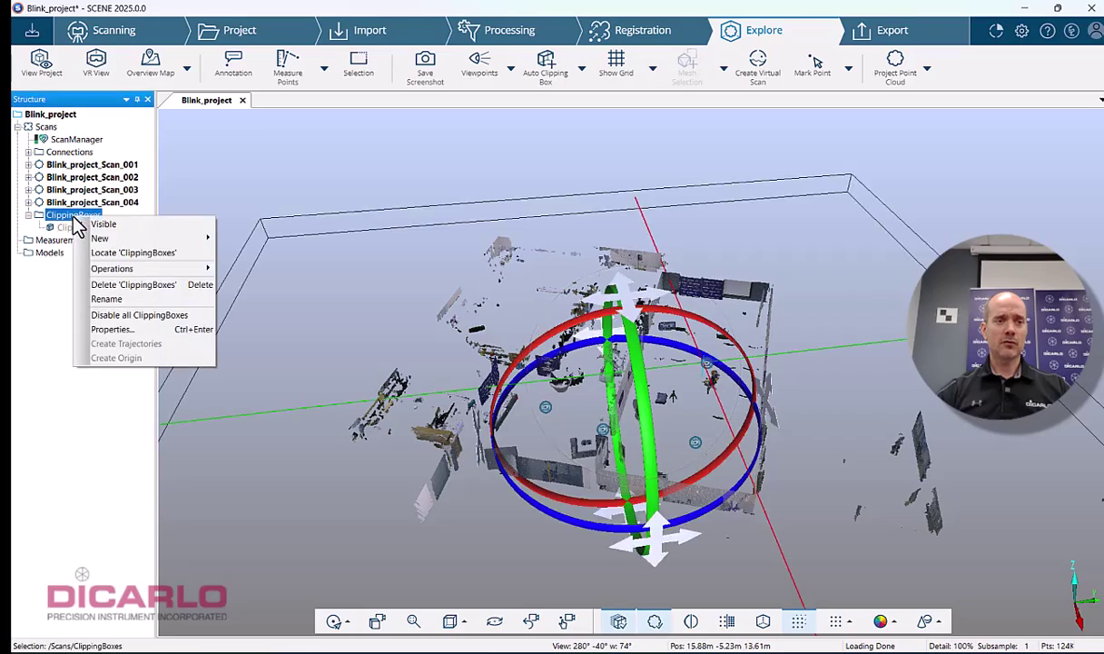
{"action": "left_click", "coordinate": [136, 285]}
{"action": "left_click", "coordinate": [595, 386]}
Fly in toward Blink_project_Scan_002 and open it in its own Scan View
{"action": "left_click_drag", "start_coordinate": [926, 390], "coordinate": [642, 359]}
{"action": "scroll", "coordinate": [642, 359], "scroll_direction": "up", "scroll_amount": 10}
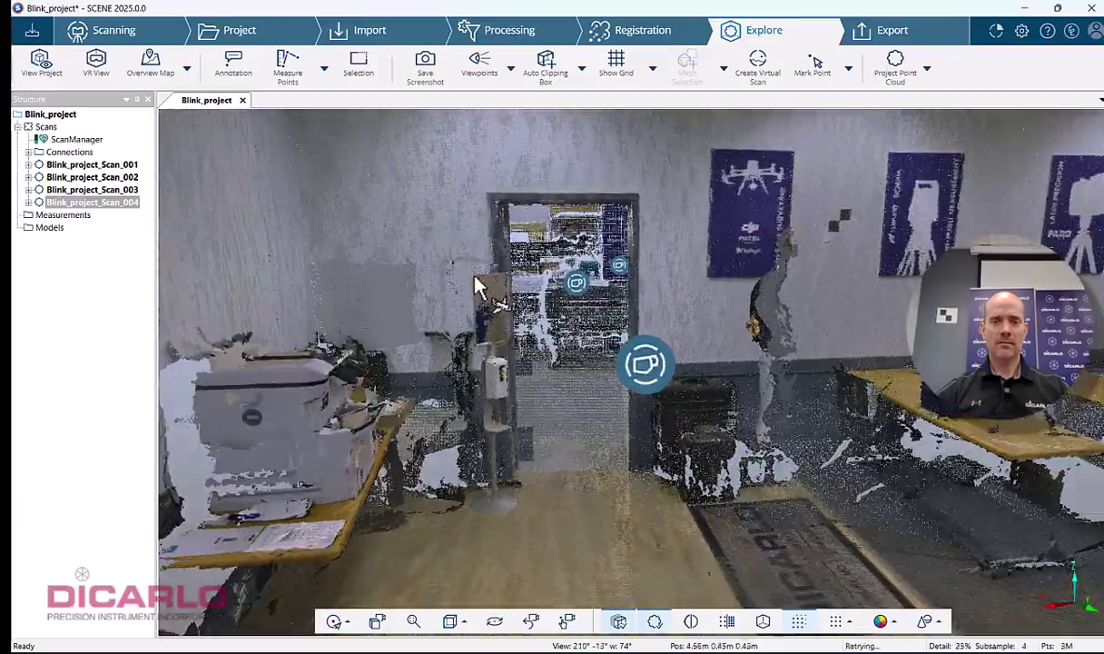
{"action": "scroll", "coordinate": [481, 277], "scroll_direction": "up", "scroll_amount": 5}
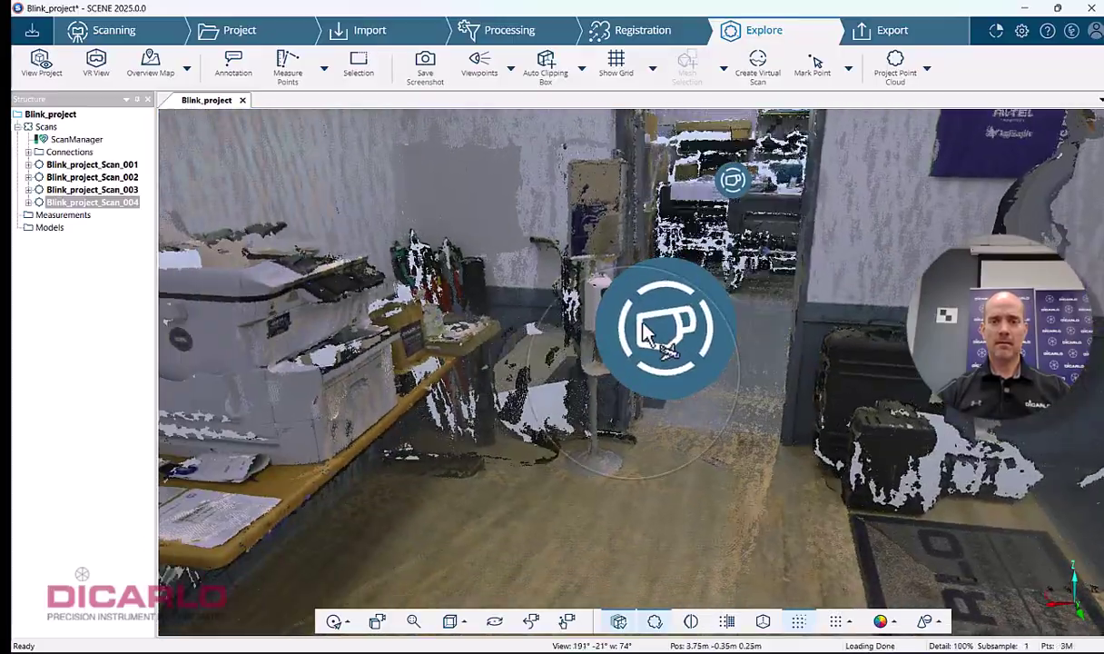
{"action": "left_click", "coordinate": [653, 330]}
{"action": "right_click", "coordinate": [656, 328]}
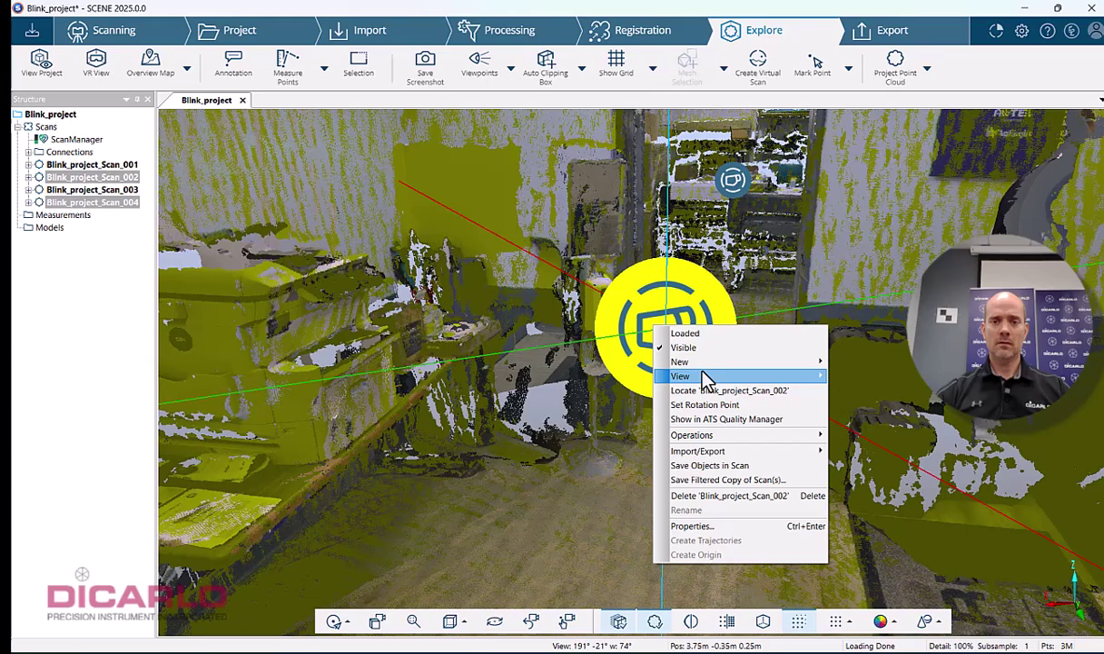
{"action": "mouse_move", "coordinate": [699, 375]}
{"action": "left_click", "coordinate": [850, 374]}
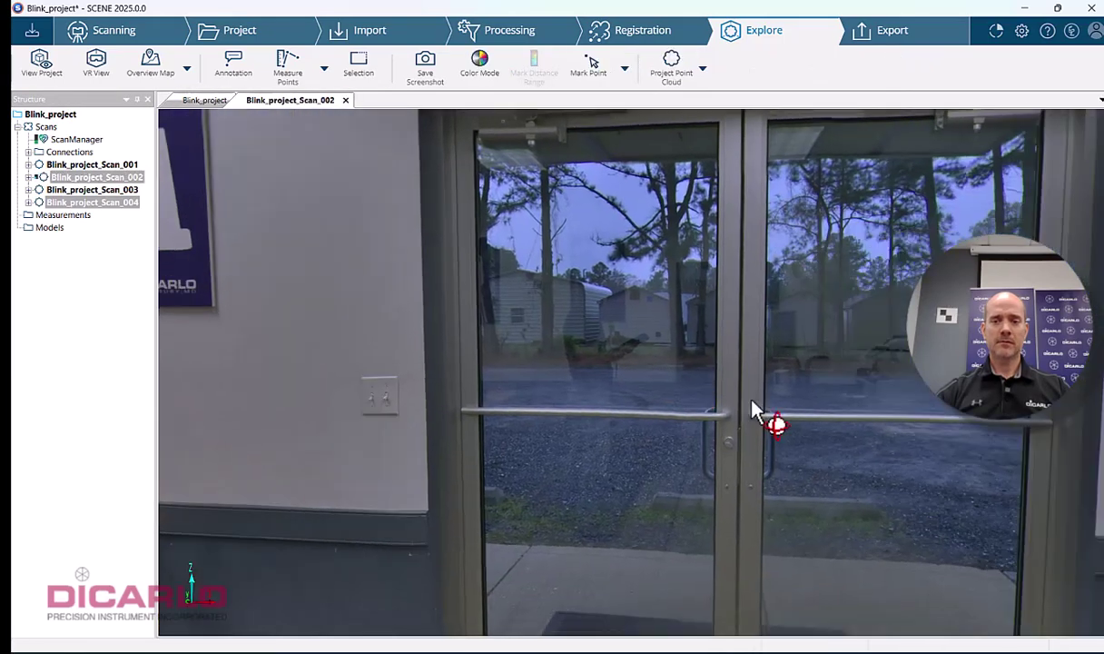
Look around the Scan_002 panorama toward the doorway, then close the Scan_002 and Blink_project views
{"action": "left_click_drag", "start_coordinate": [752, 410], "coordinate": [896, 359]}
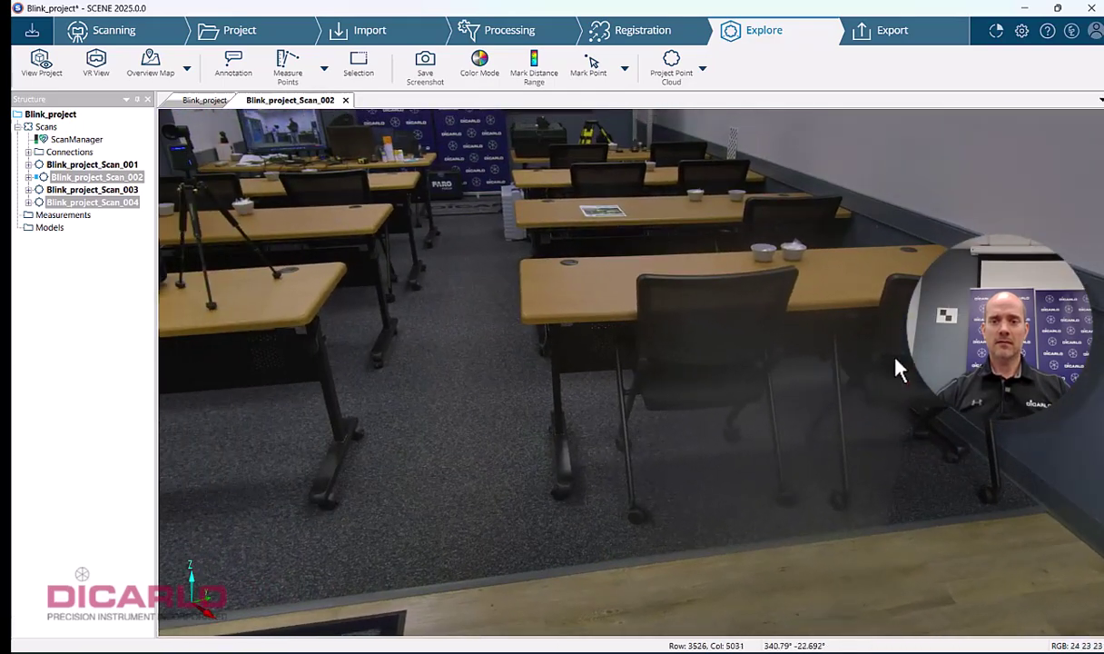
{"action": "left_click_drag", "start_coordinate": [748, 353], "coordinate": [351, 144]}
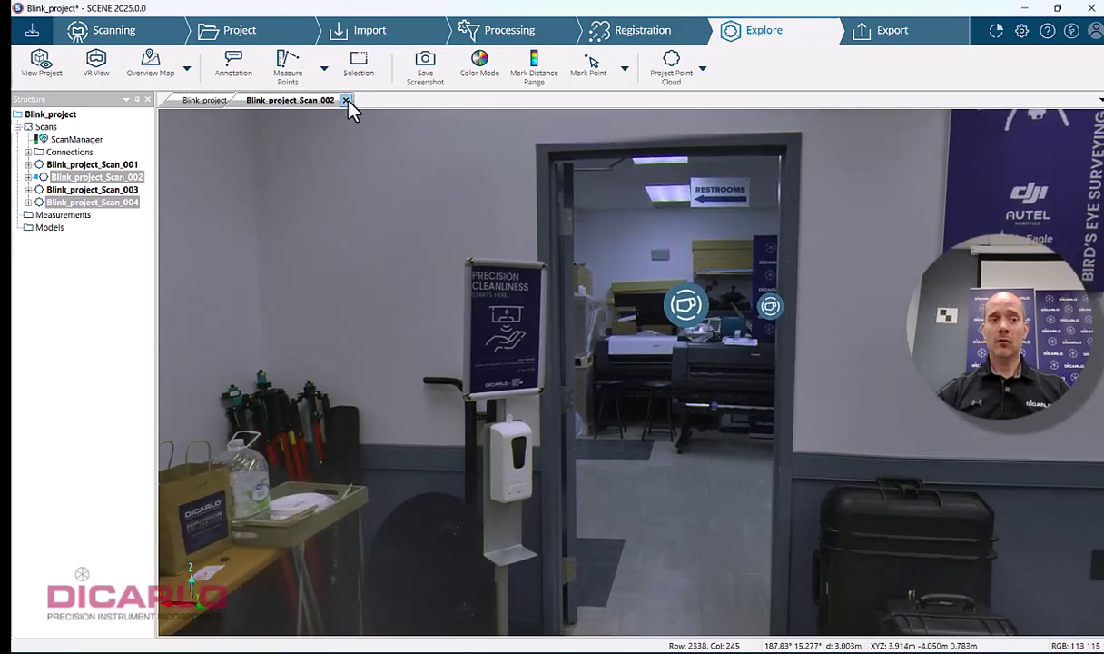
{"action": "left_click", "coordinate": [346, 100]}
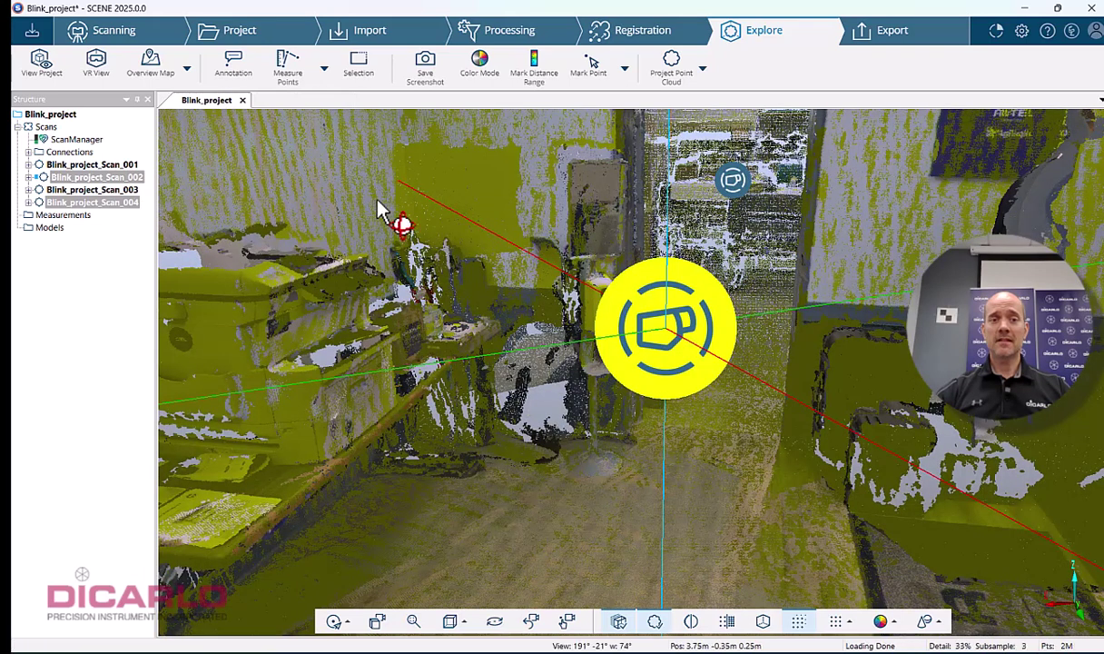
{"action": "left_click", "coordinate": [243, 101]}
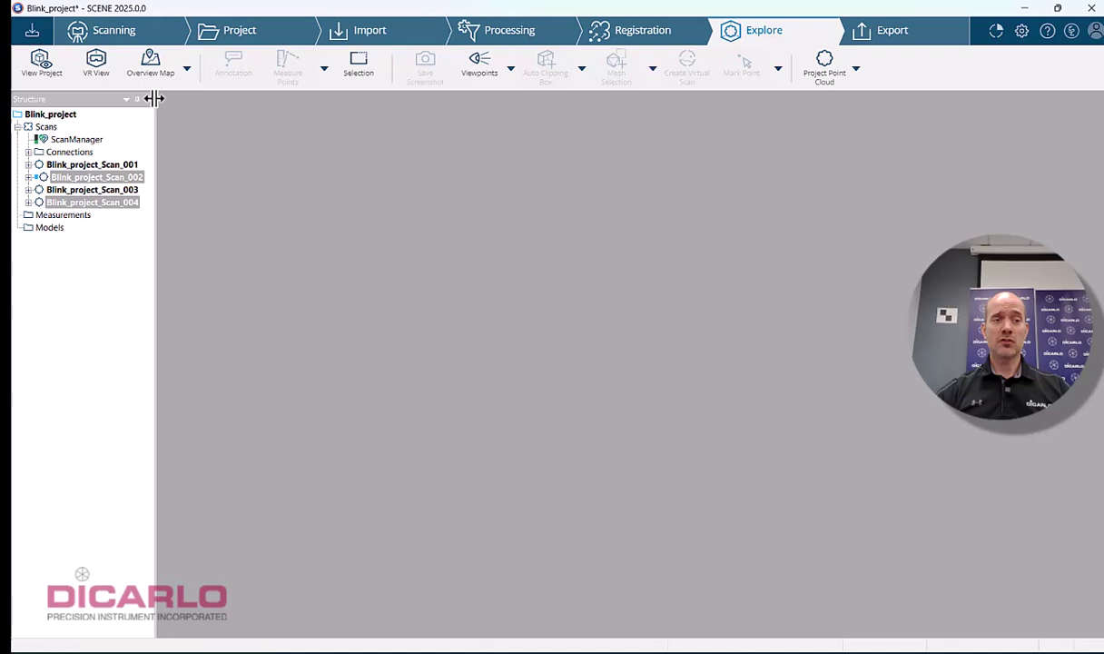
Save and share Blink_project with a registration comment, then switch to the Export workspace
{"action": "left_click", "coordinate": [33, 32]}
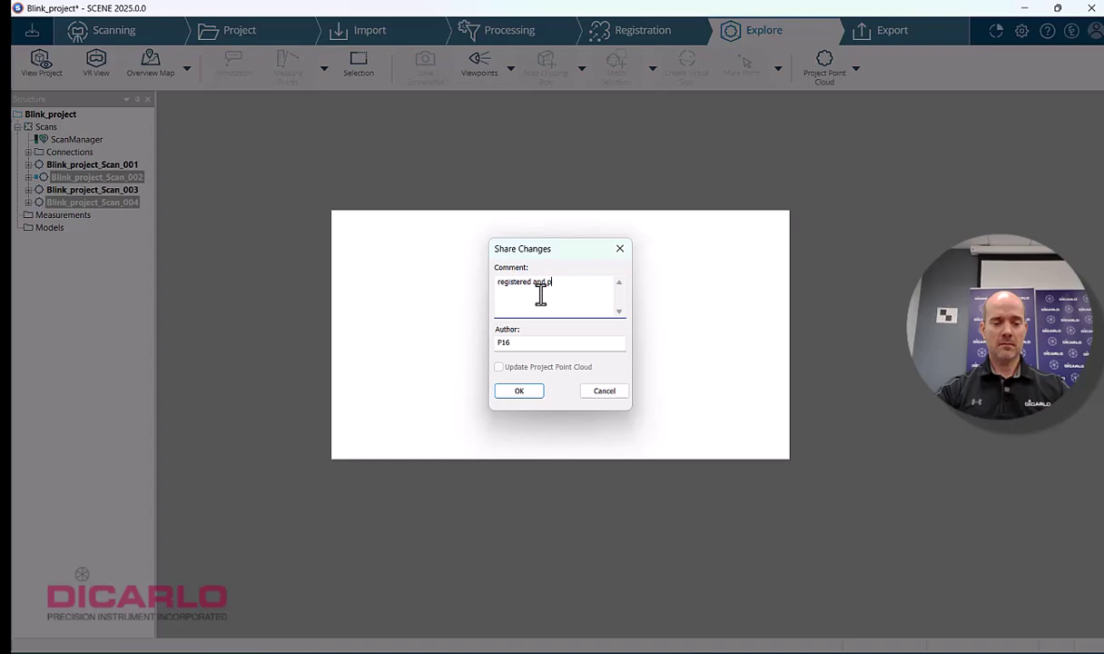
{"action": "key", "text": "Return"}
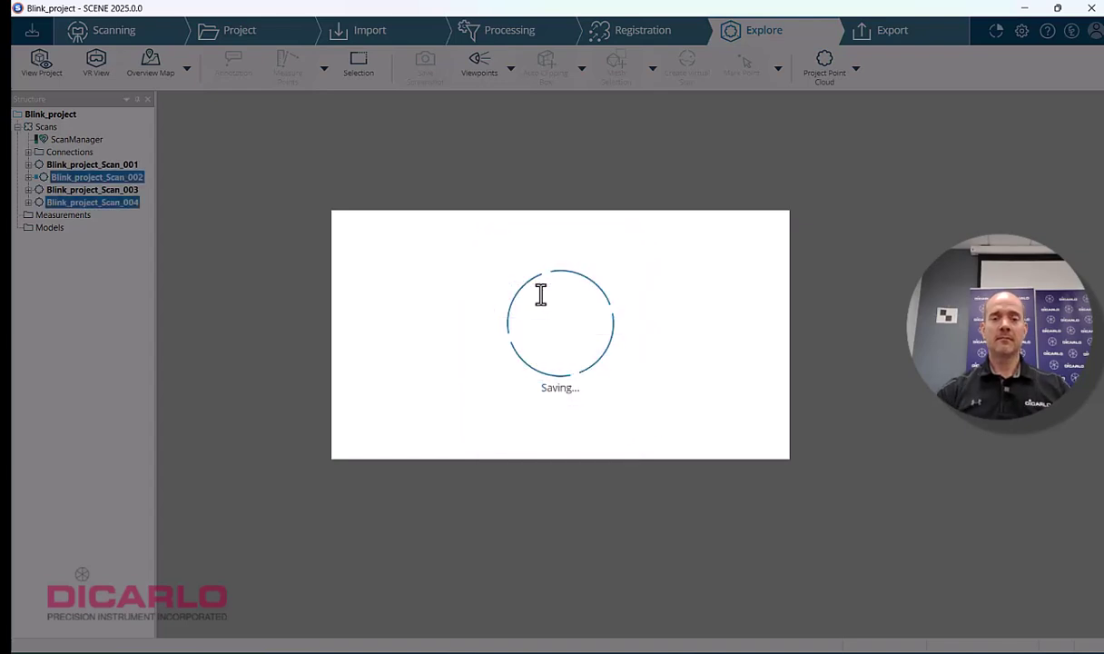
{"action": "left_click", "coordinate": [633, 369]}
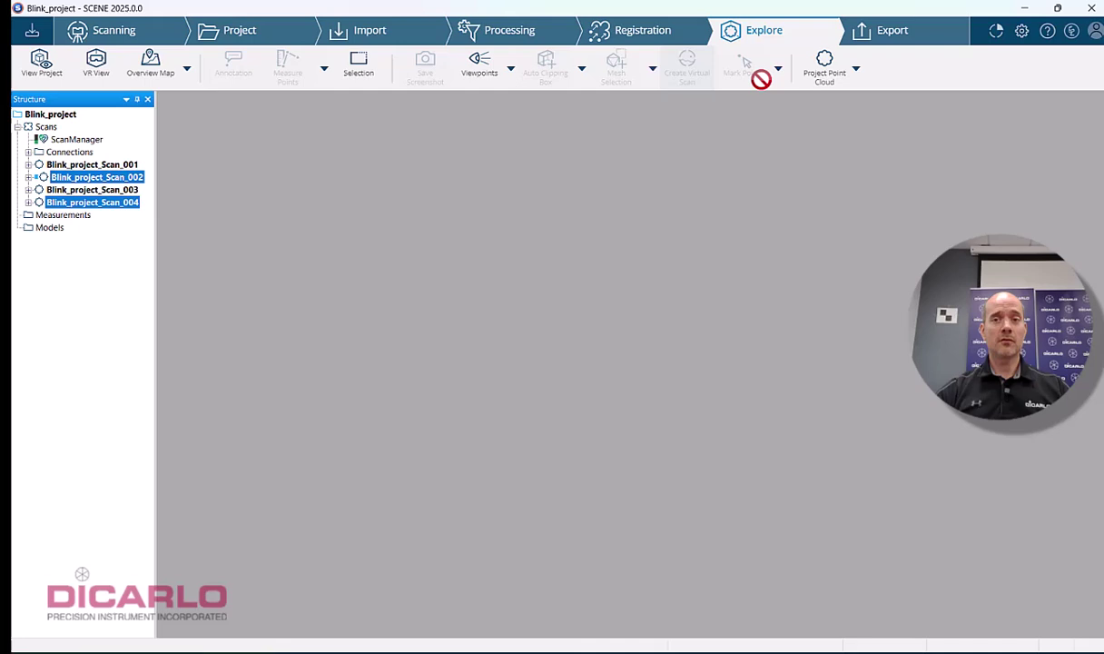
{"action": "left_click", "coordinate": [894, 34]}
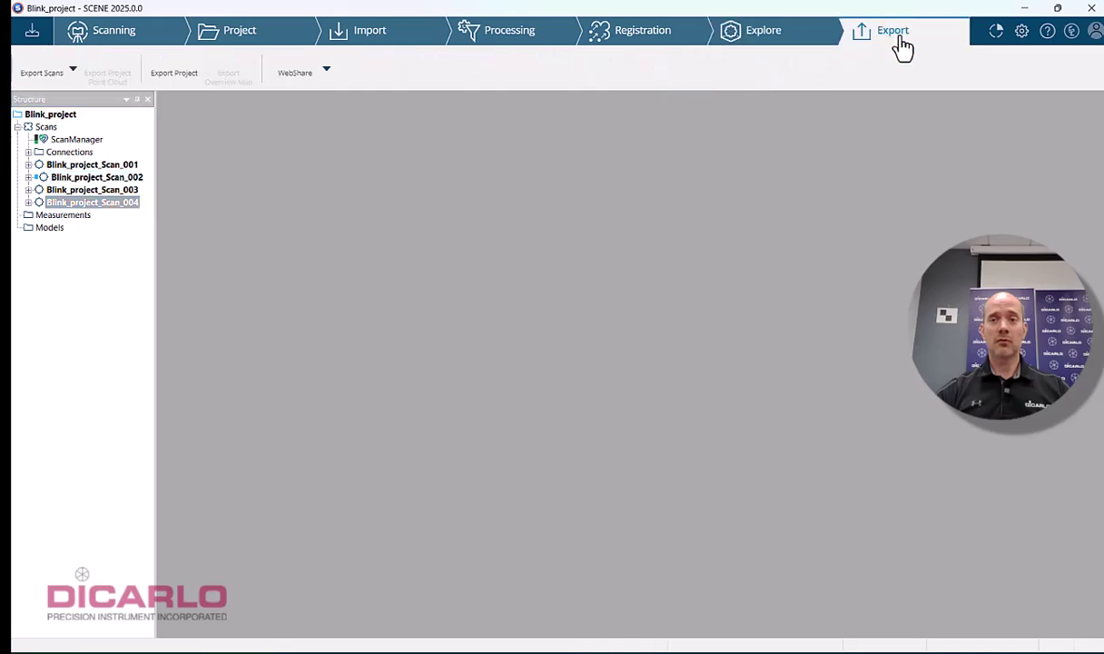
Check the Export Project format list showing ReCap .rcp, then cancel the project export
{"action": "left_click", "coordinate": [174, 74]}
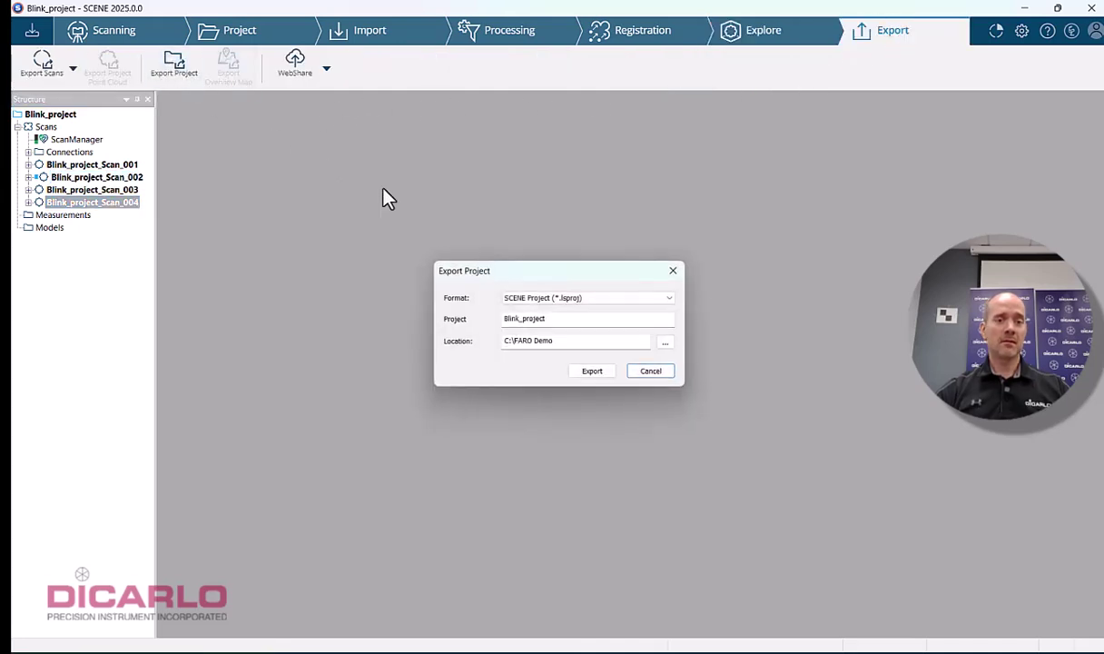
{"action": "left_click", "coordinate": [597, 301]}
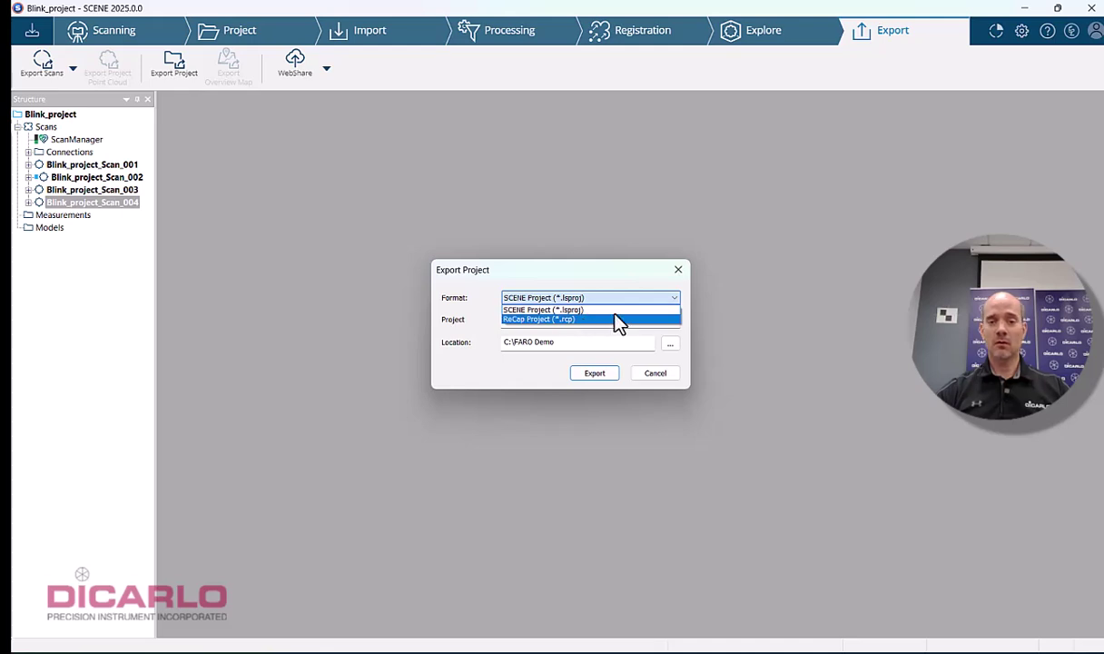
{"action": "left_click", "coordinate": [611, 292]}
{"action": "left_click", "coordinate": [652, 374]}
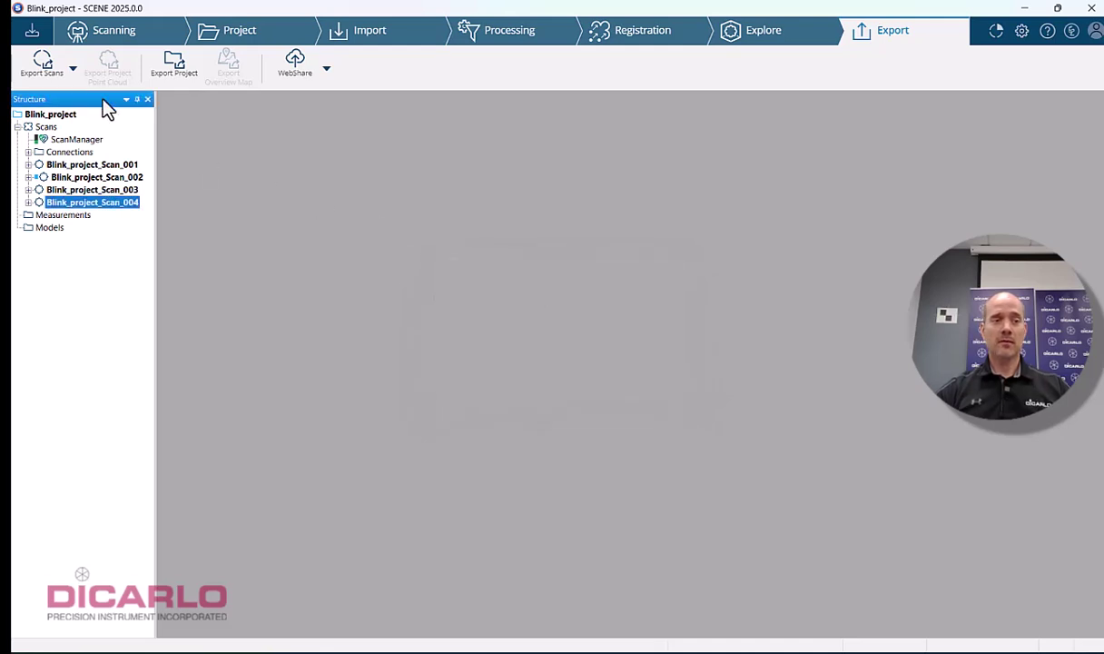
Open Export Scan Points for the Scans folder and keep CPE File (*.cpe) as the format
{"action": "right_click", "coordinate": [46, 128]}
{"action": "mouse_move", "coordinate": [132, 238]}
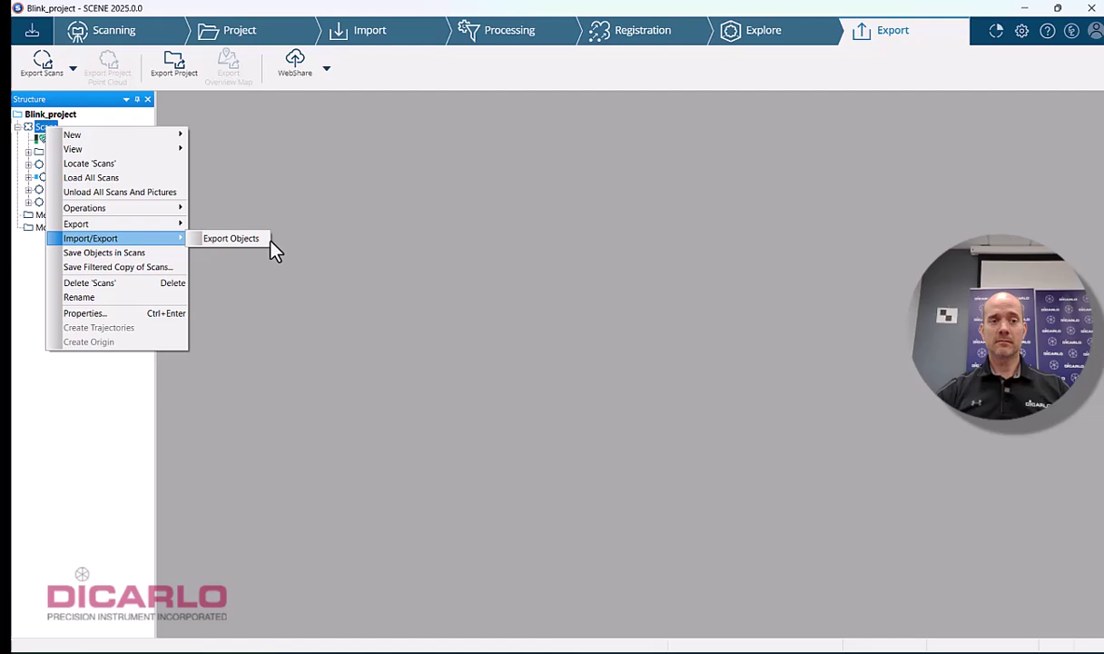
{"action": "mouse_move", "coordinate": [173, 223]}
{"action": "mouse_move", "coordinate": [238, 224]}
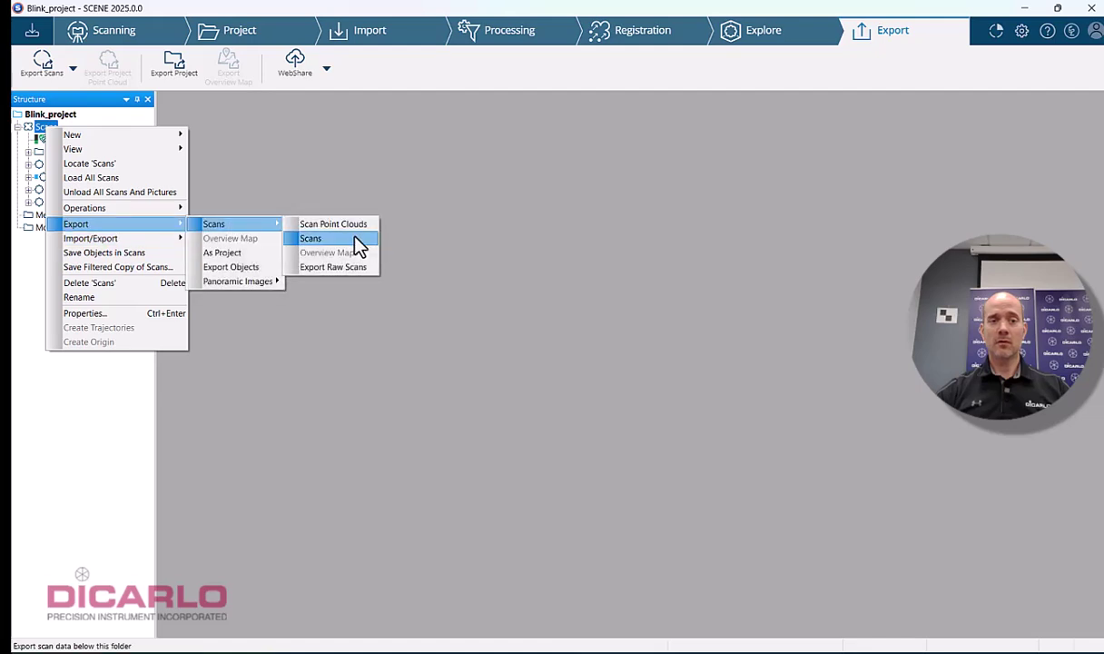
{"action": "left_click", "coordinate": [358, 245]}
{"action": "left_click", "coordinate": [564, 156]}
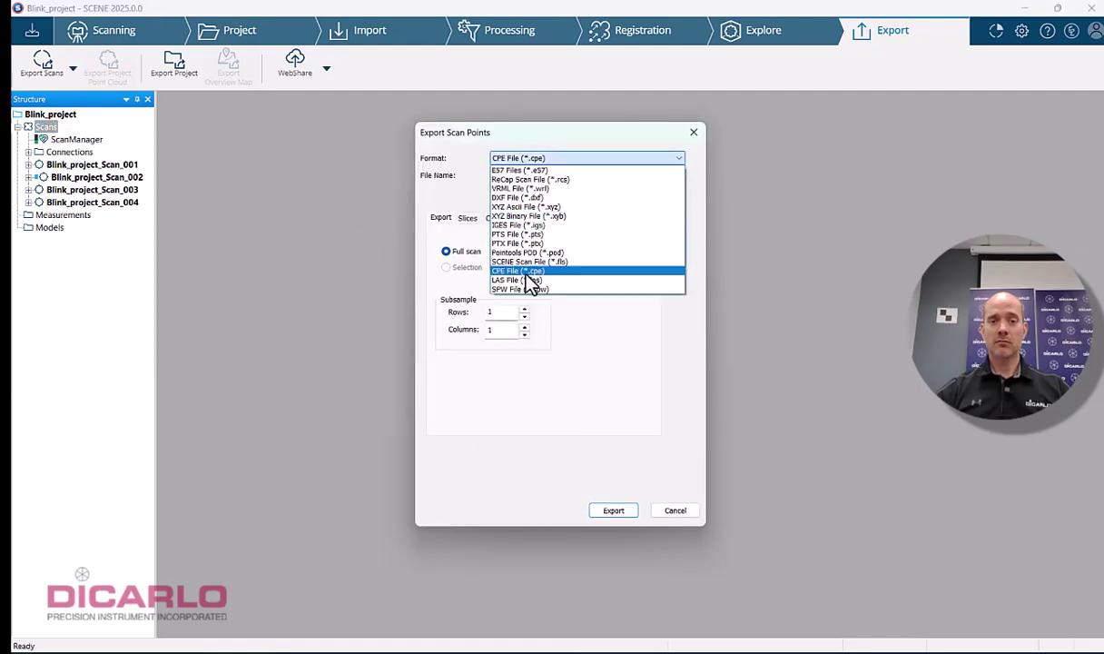
{"action": "left_click", "coordinate": [617, 354]}
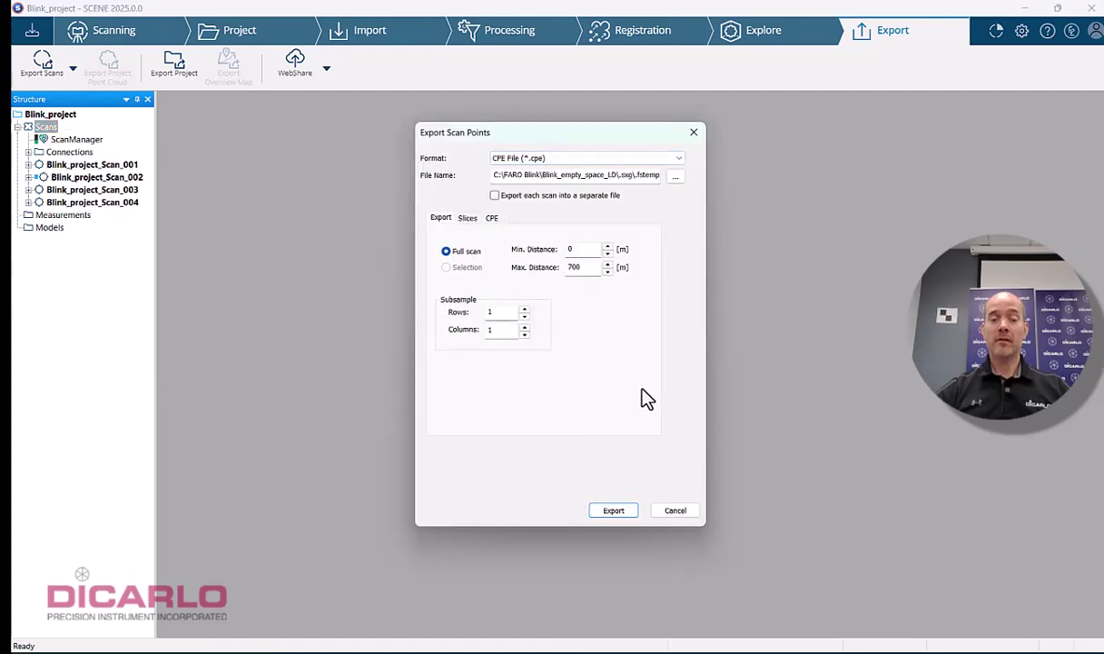